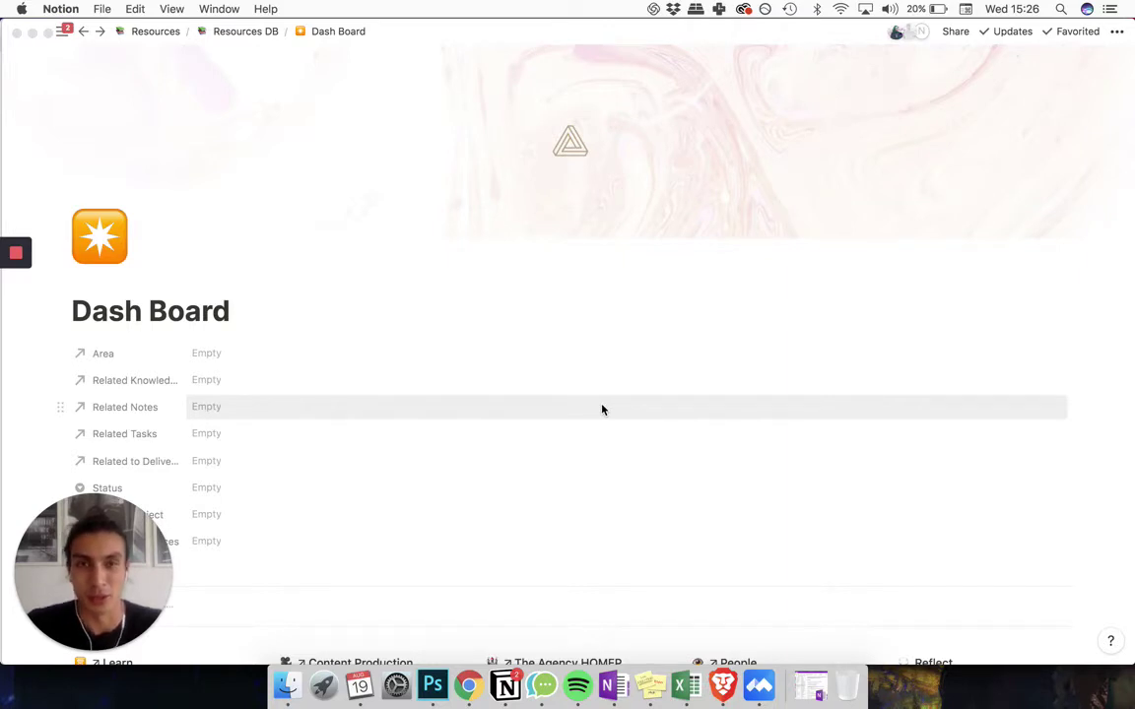
pyautogui.scroll(-2, 603, 410)
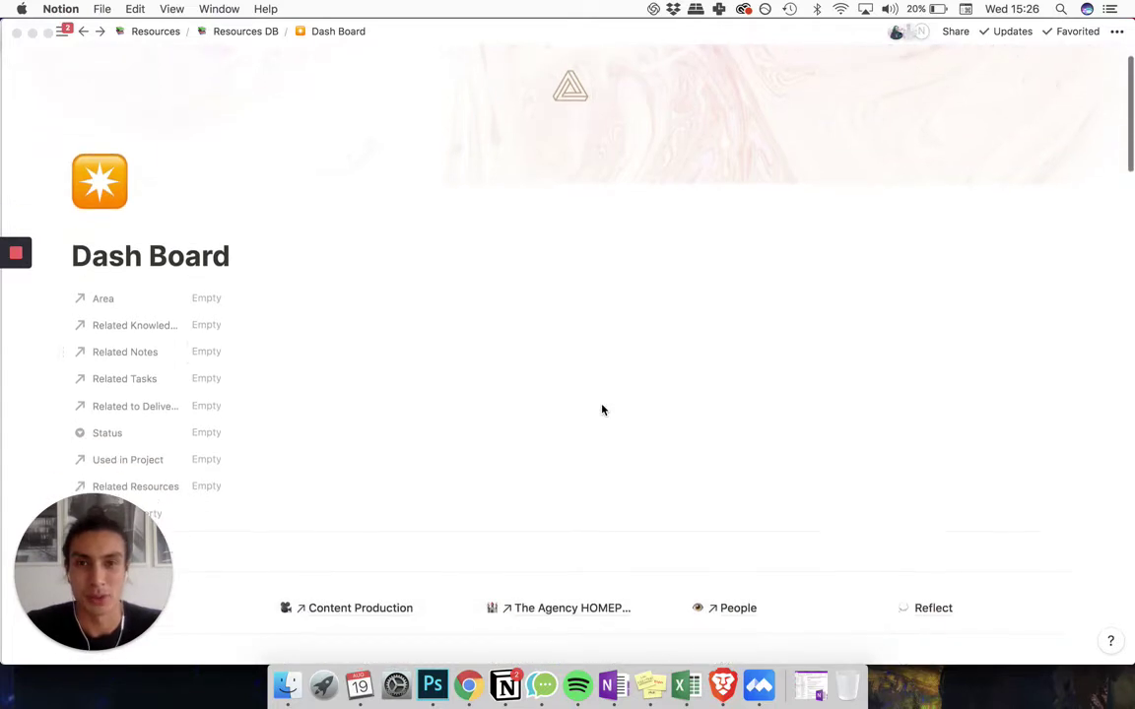
pyautogui.scroll(-1, 602, 410)
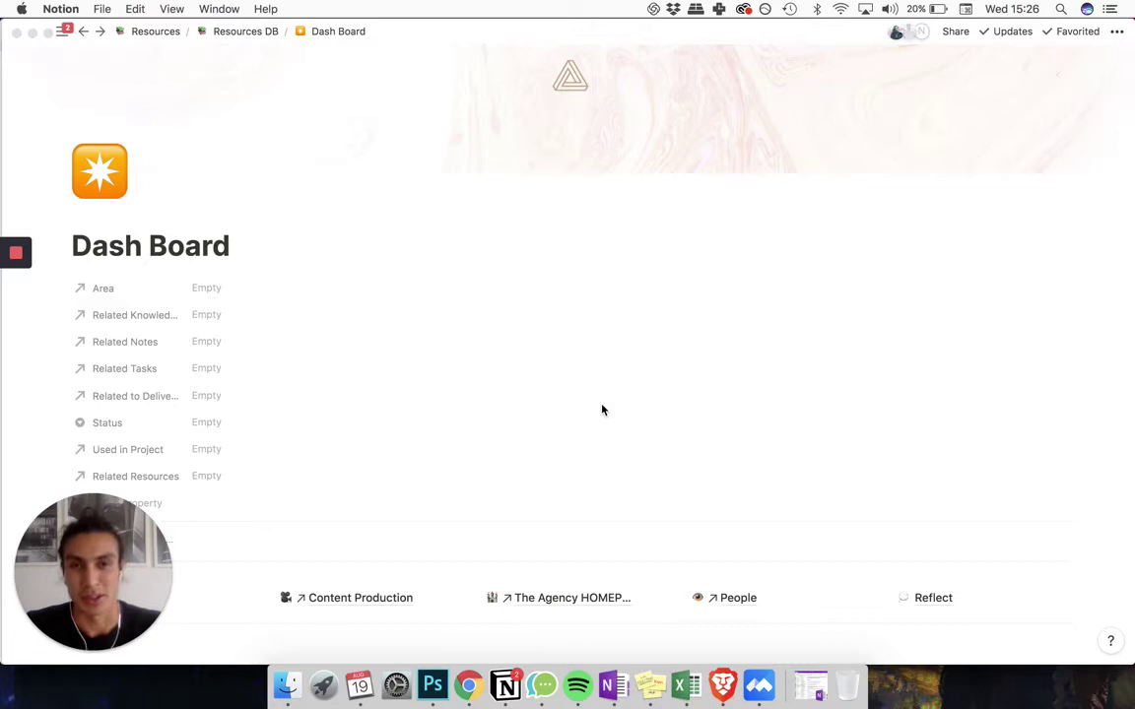
pyautogui.scroll(-1, 603, 410)
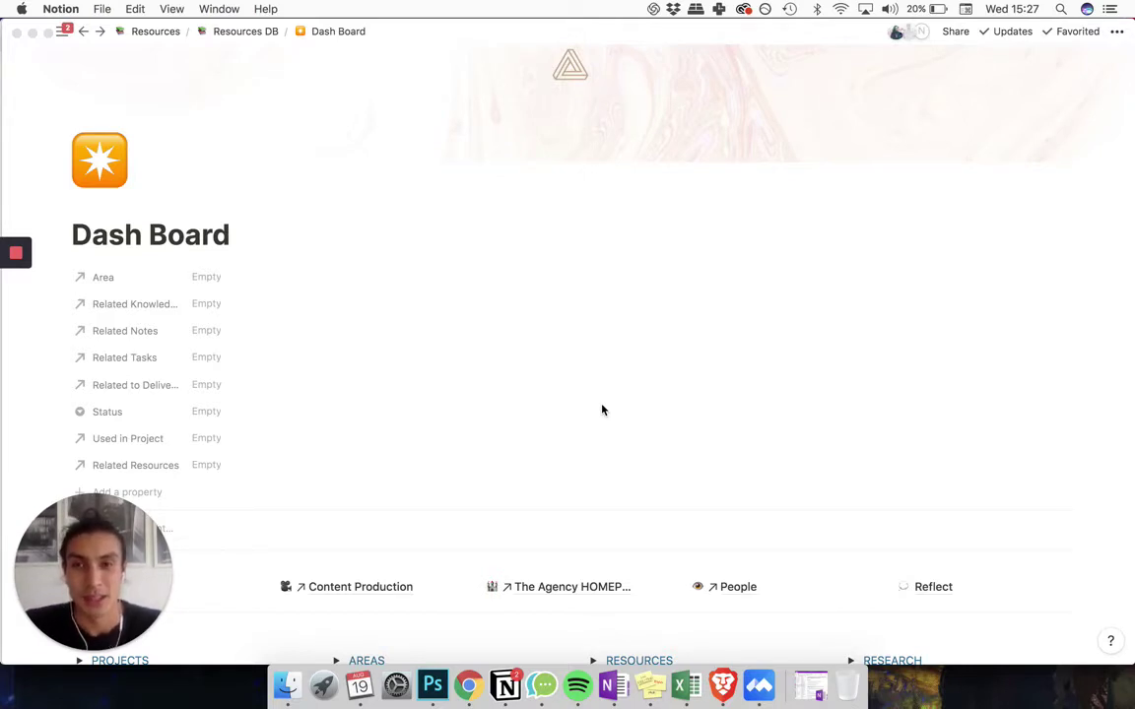
pyautogui.scroll(2, 603, 410)
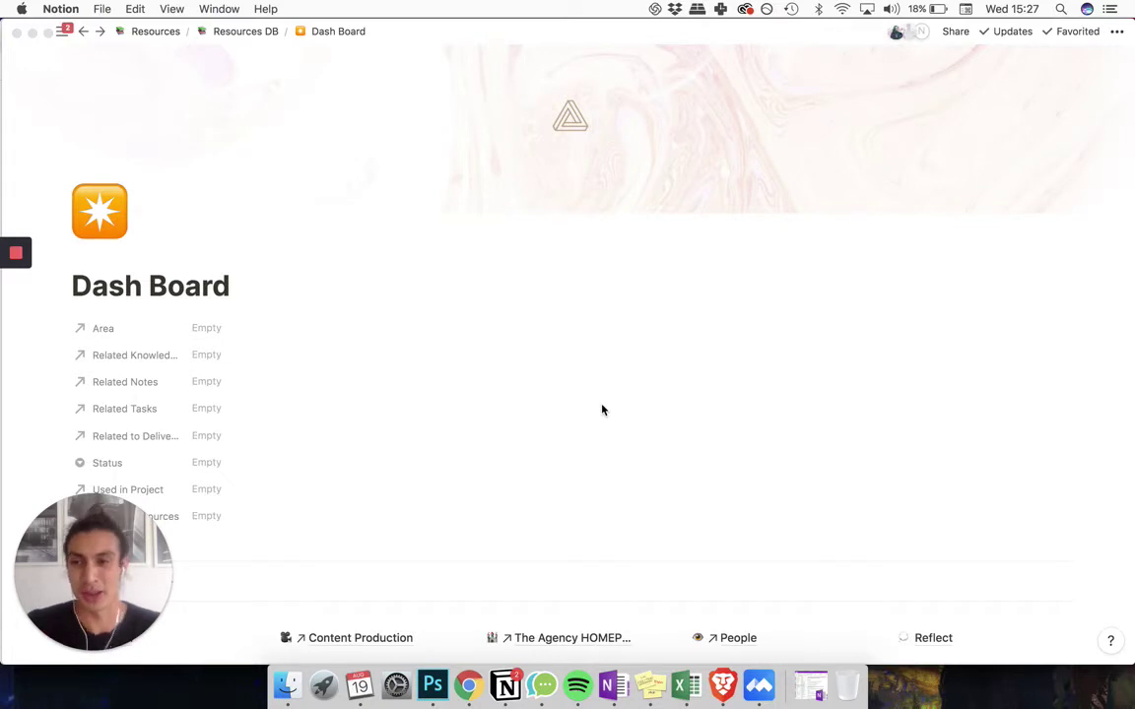
pyautogui.scroll(-1, 603, 410)
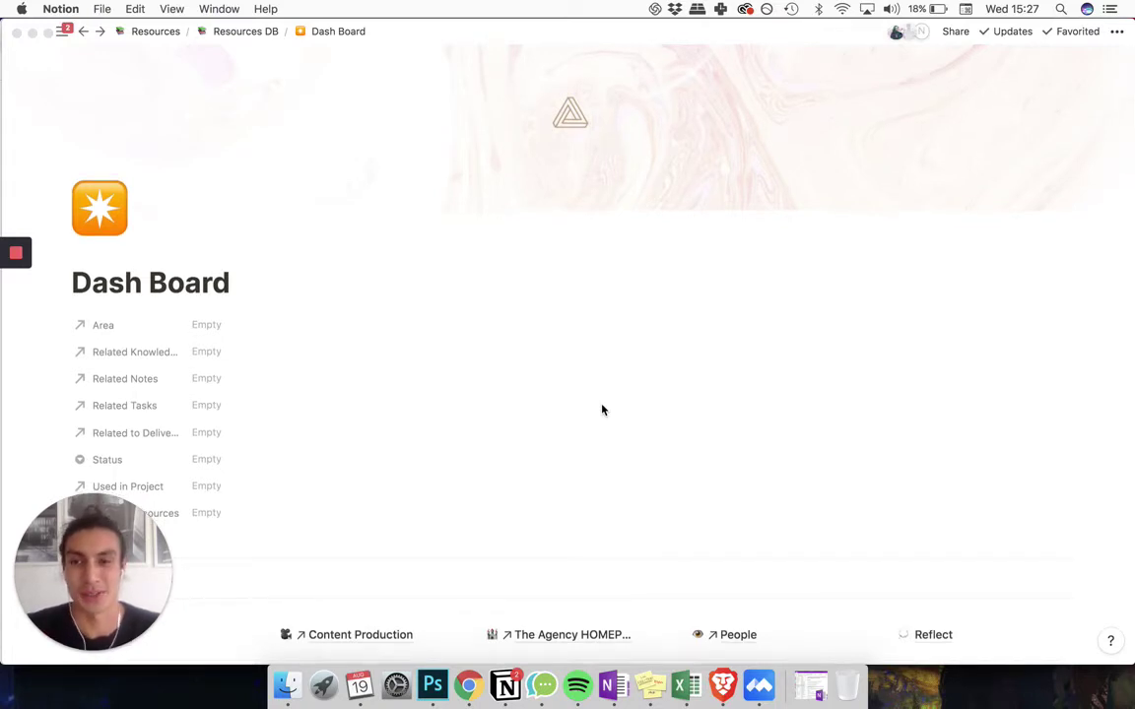
pyautogui.scroll(-5, 603, 410)
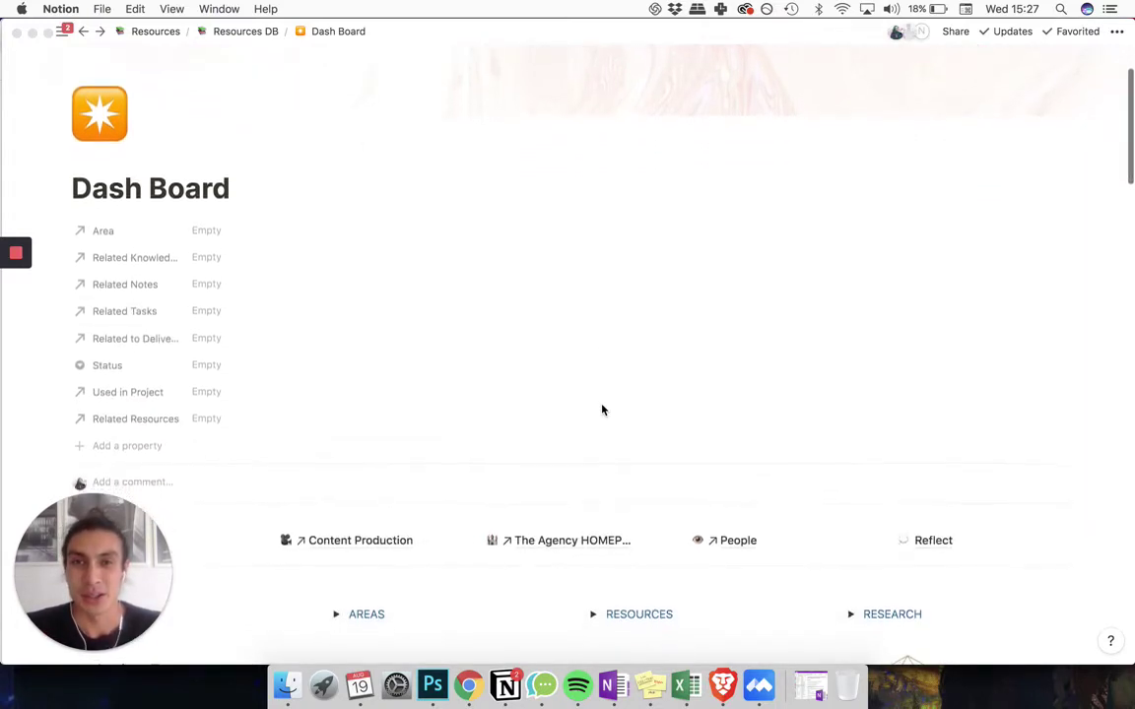
pyautogui.scroll(5, 603, 409)
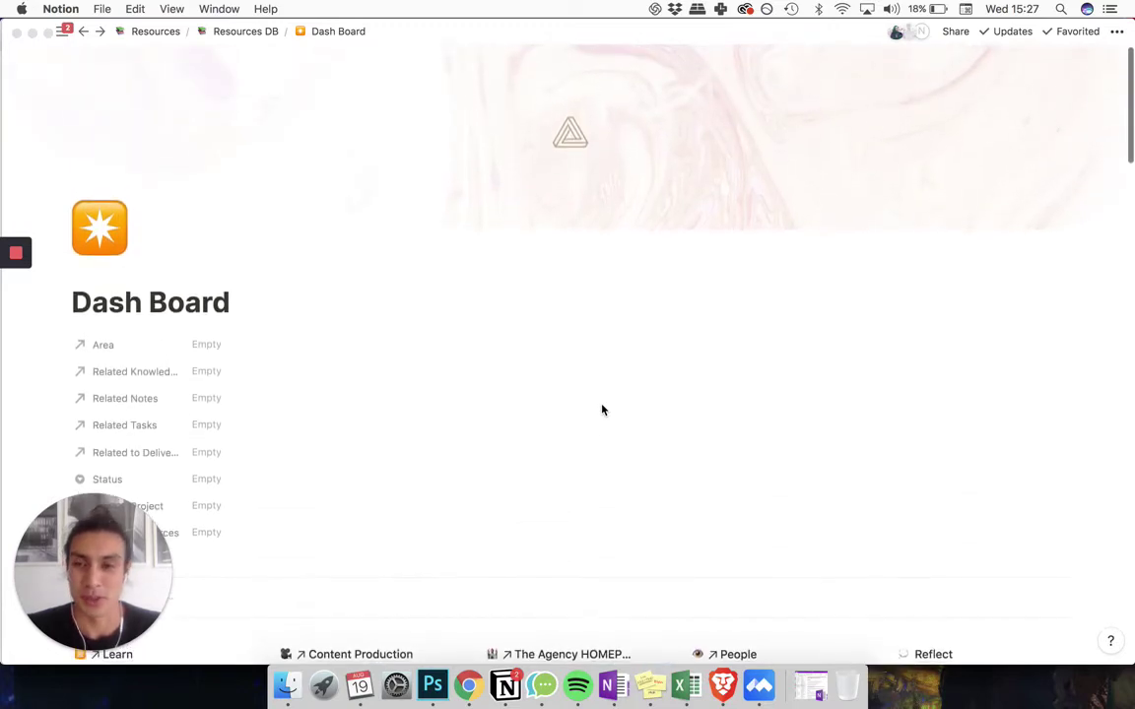
pyautogui.scroll(-5, 603, 410)
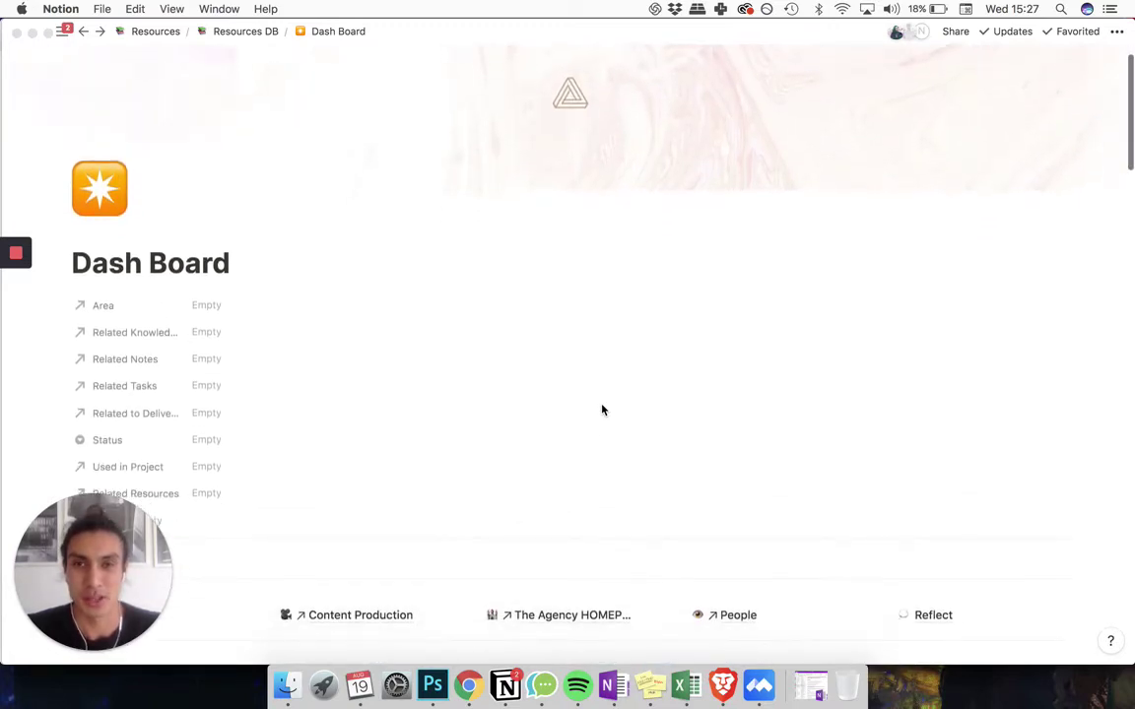
# Open the Learn page from the dashboard, look over its Active Courses and Course Notes, and return to the dashboard.
pyautogui.scroll(-5, 603, 409)
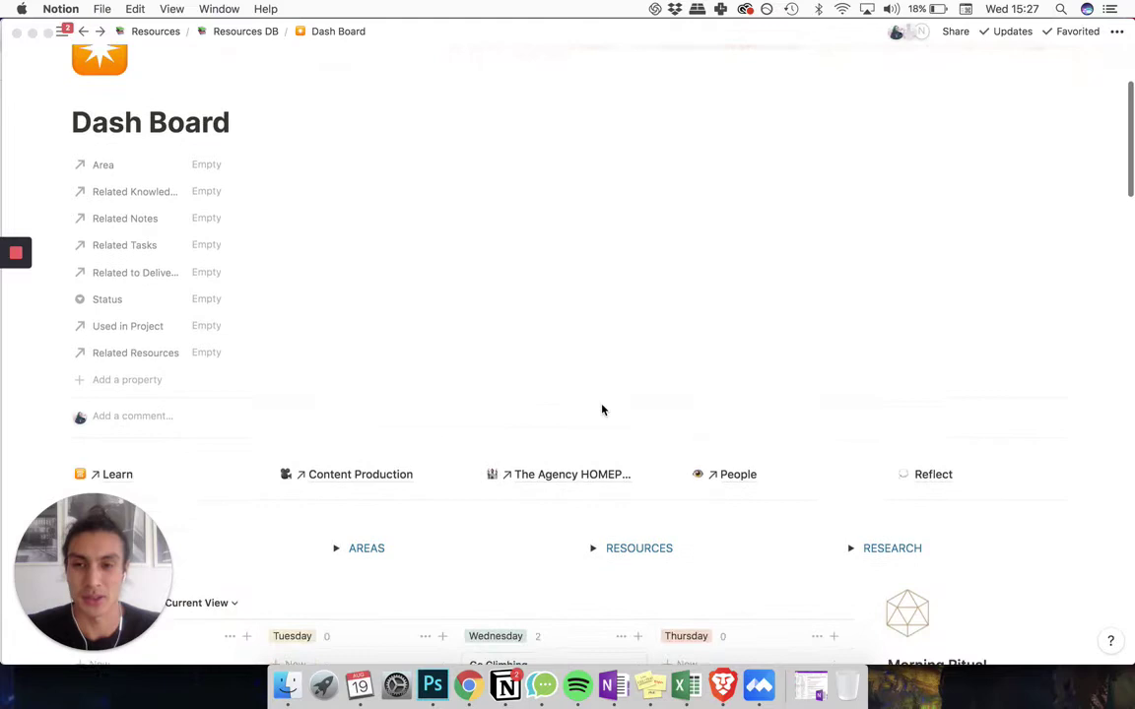
pyautogui.scroll(-5, 602, 410)
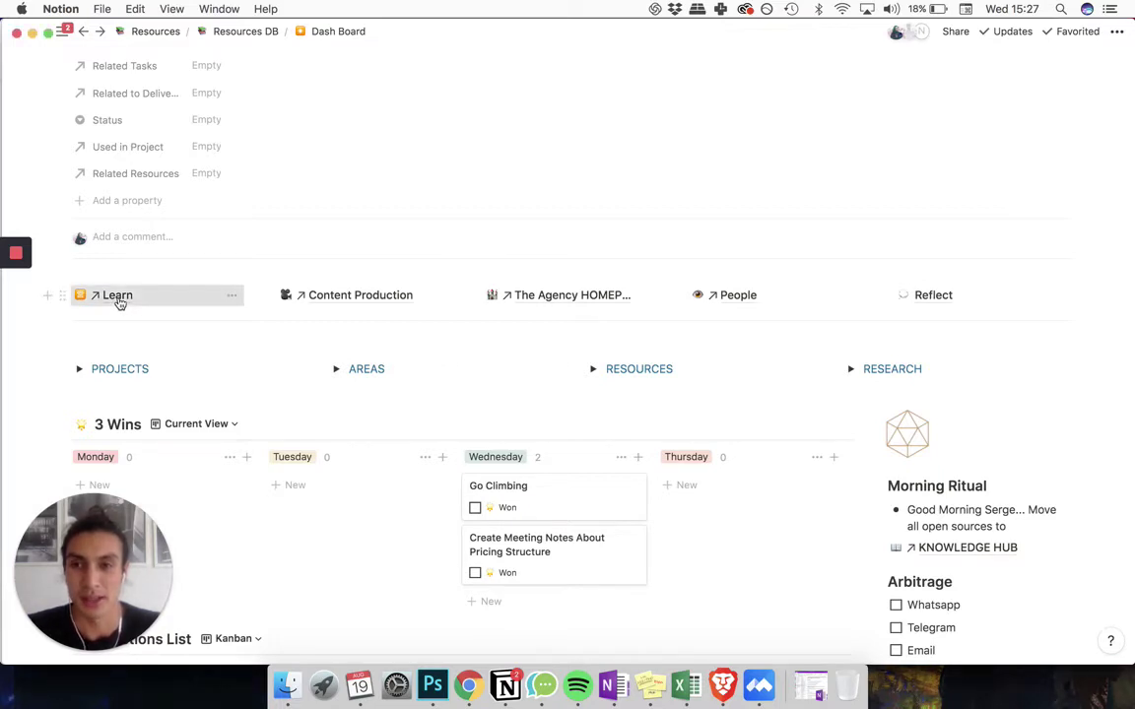
pyautogui.click(117, 297)
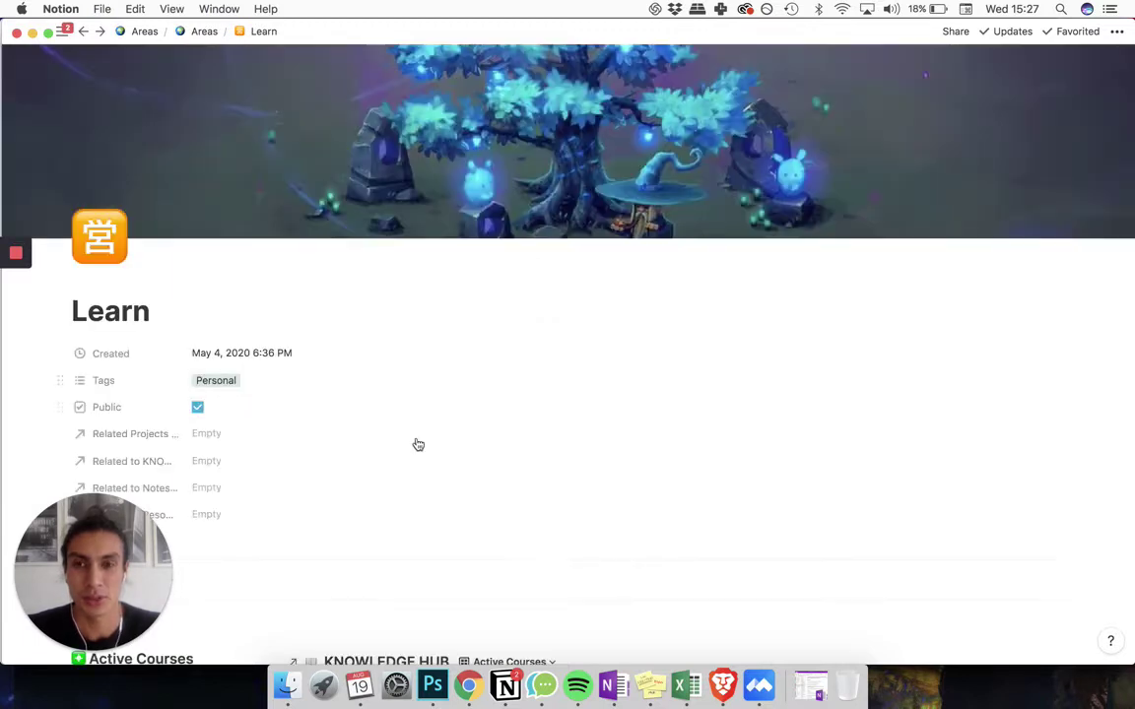
pyautogui.scroll(-2, 418, 445)
pyautogui.scroll(-6, 417, 445)
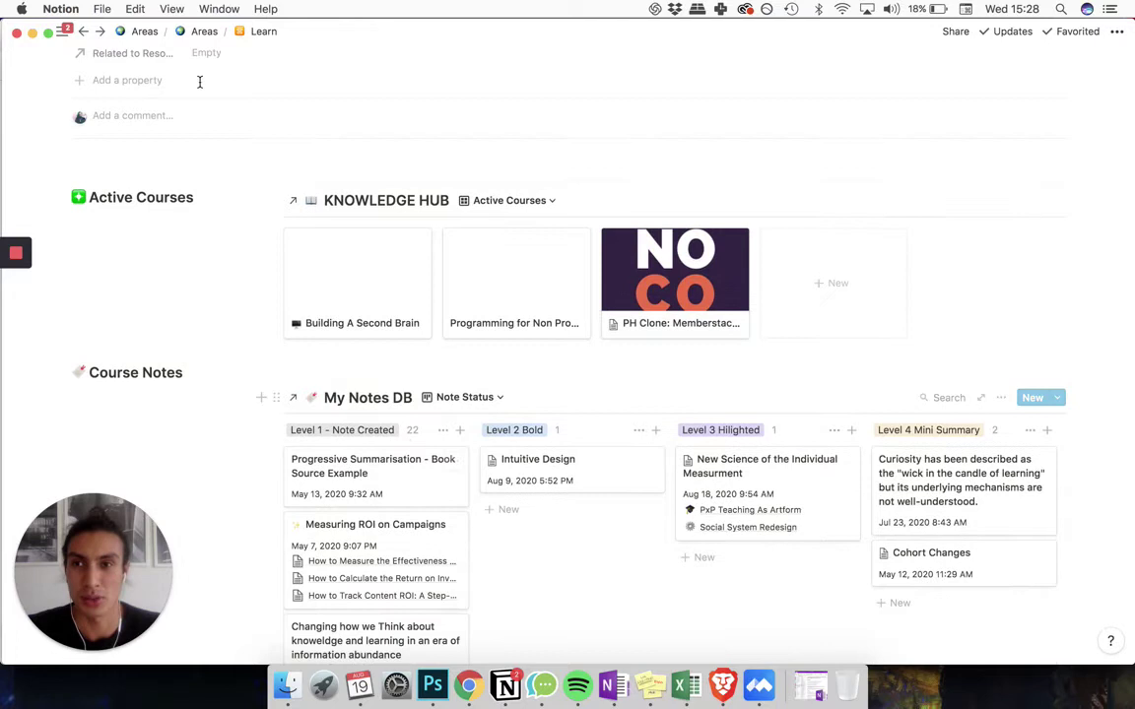
pyautogui.click(83, 32)
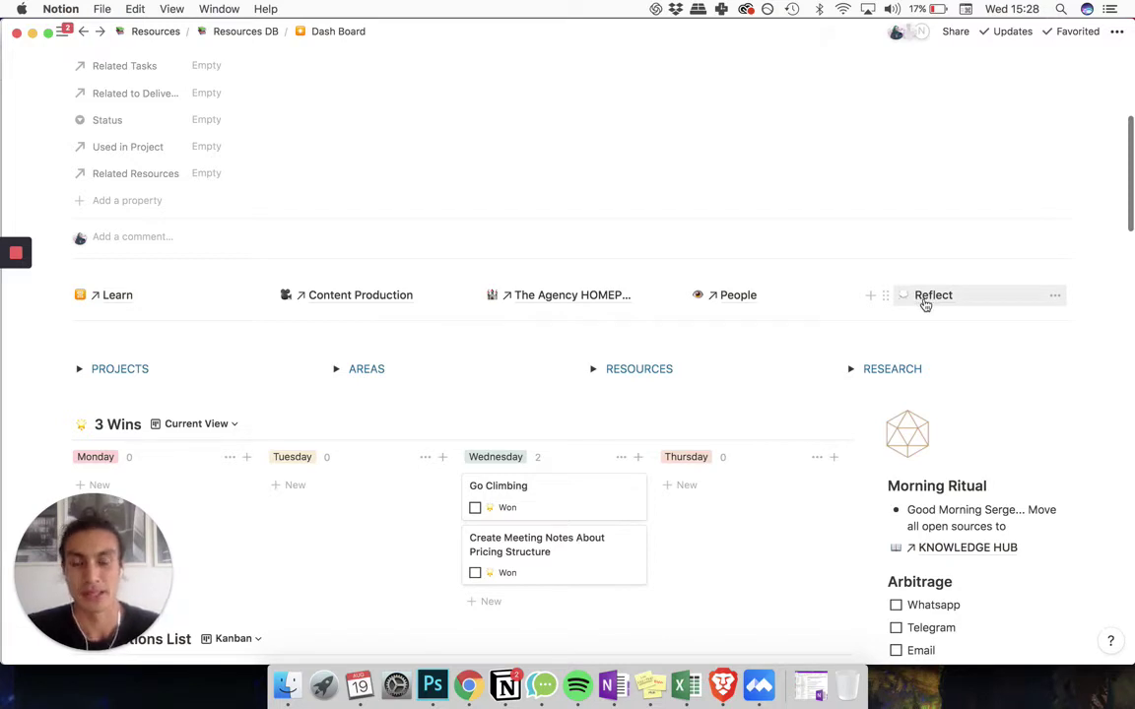
# Add a card named "New Win" under Thursday on the 3 Wins board and mark it as won.
pyautogui.scroll(-2, 709, 374)
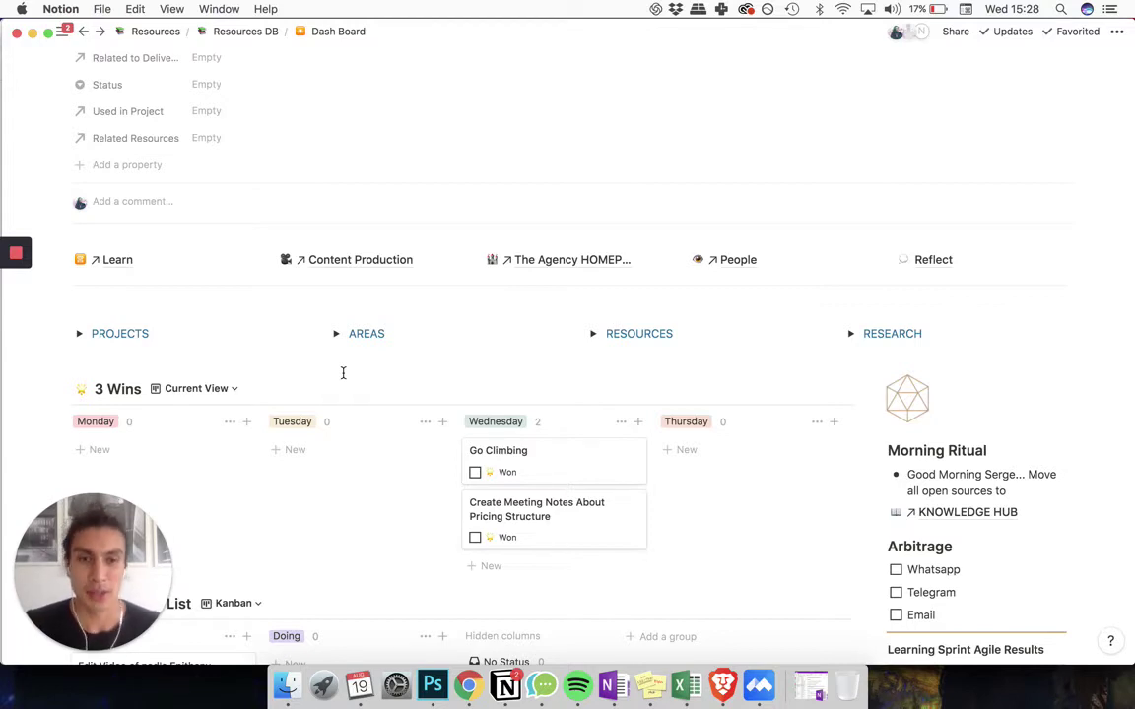
pyautogui.scroll(-3, 343, 372)
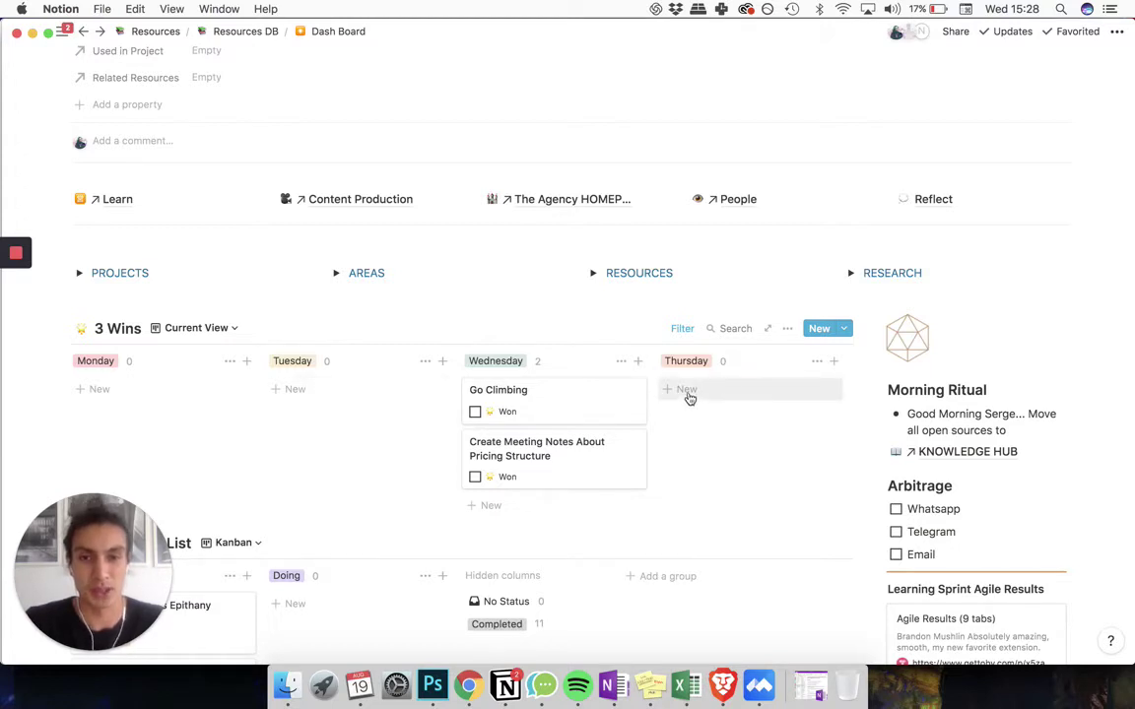
pyautogui.click(689, 394)
pyautogui.write('New')
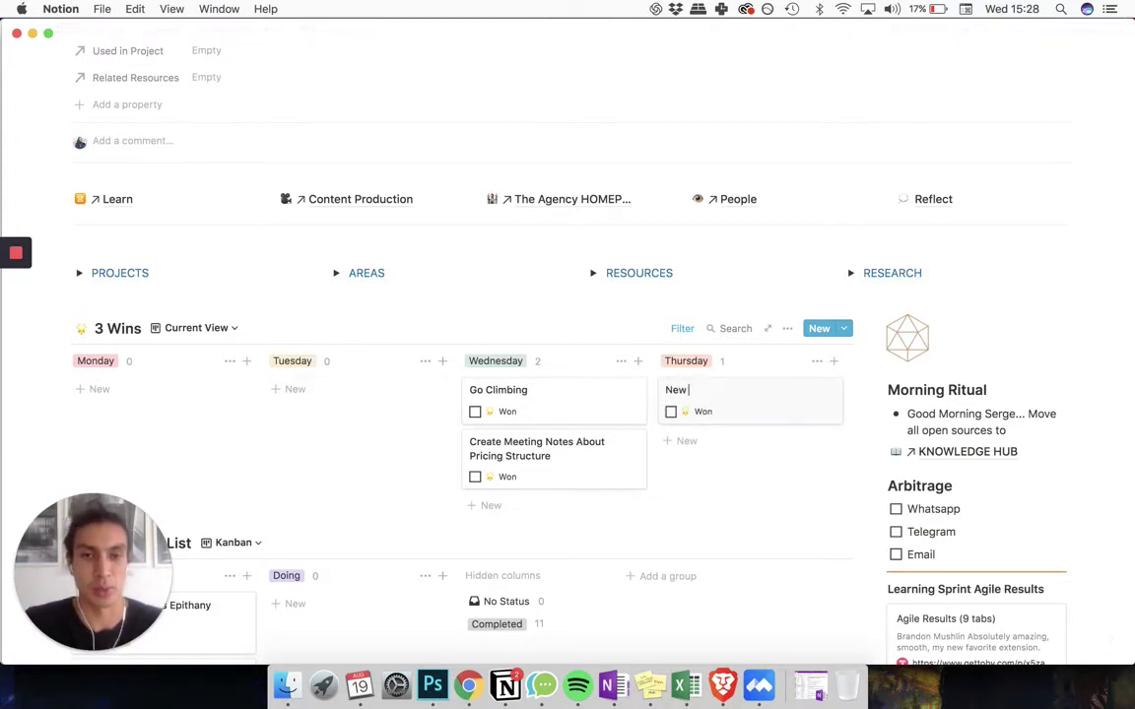
pyautogui.write(' Win')
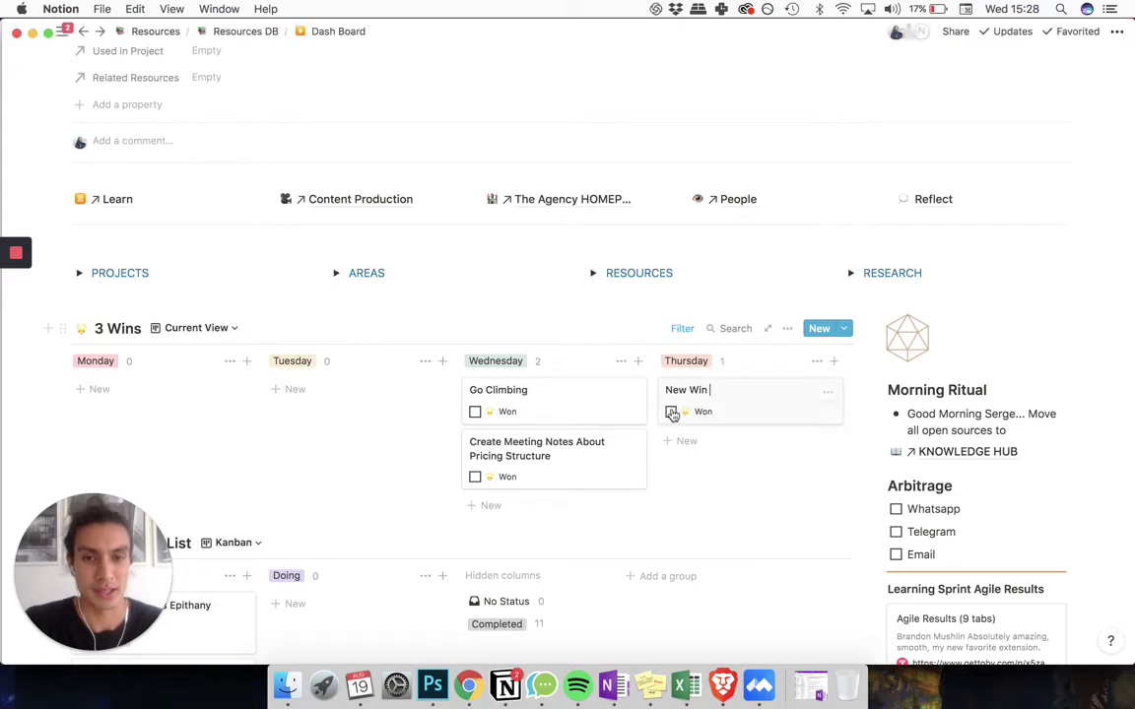
pyautogui.click(670, 411)
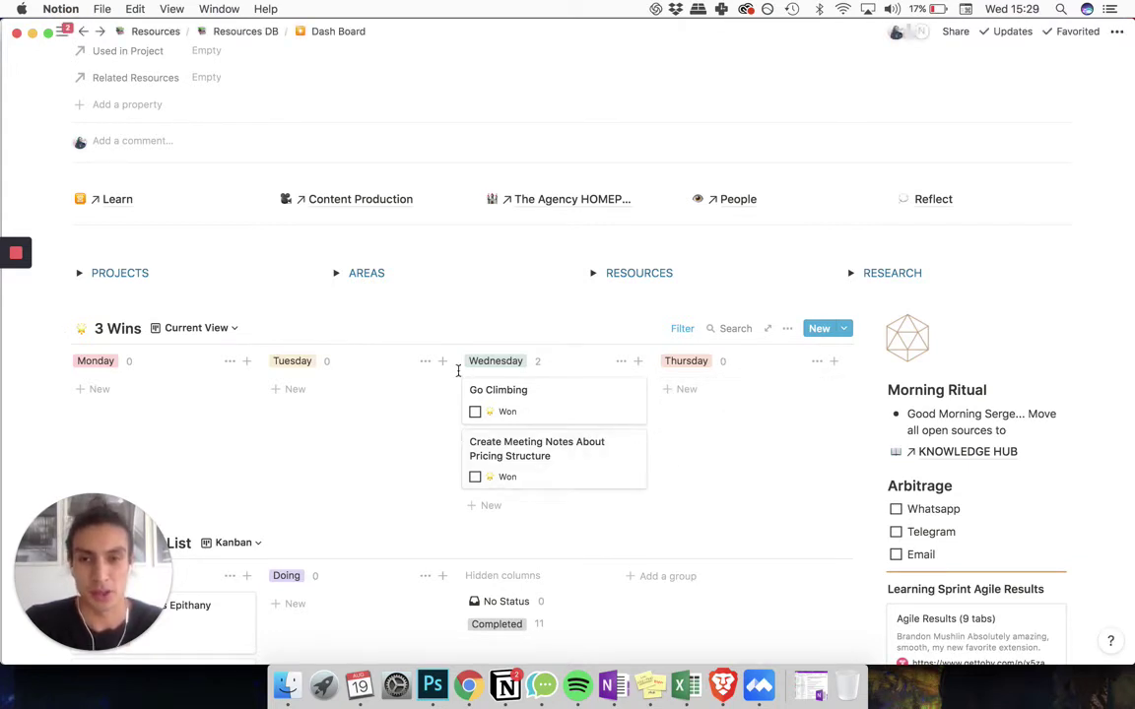
# Examine the dashboard's Morning Ritual, Arbitrage checklist and Learning Sprint Agile Results sections beside the 3 Wins and Actions List boards.
pyautogui.scroll(-1, 457, 365)
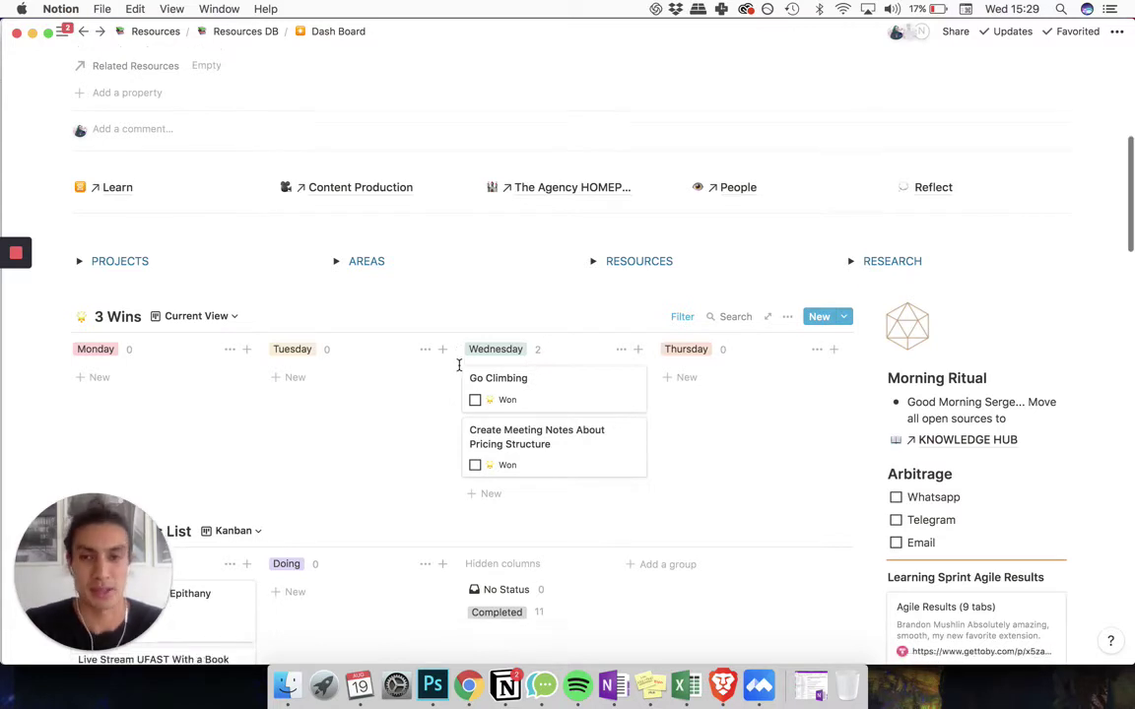
pyautogui.scroll(-3, 460, 364)
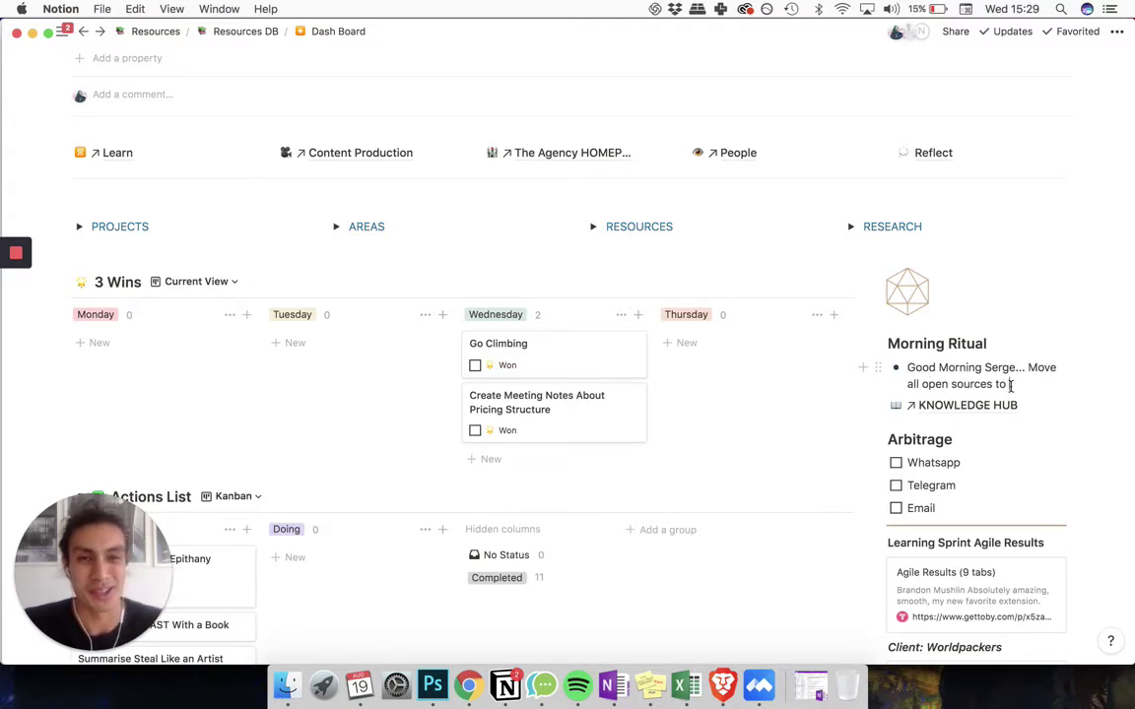
pyautogui.click(1009, 386)
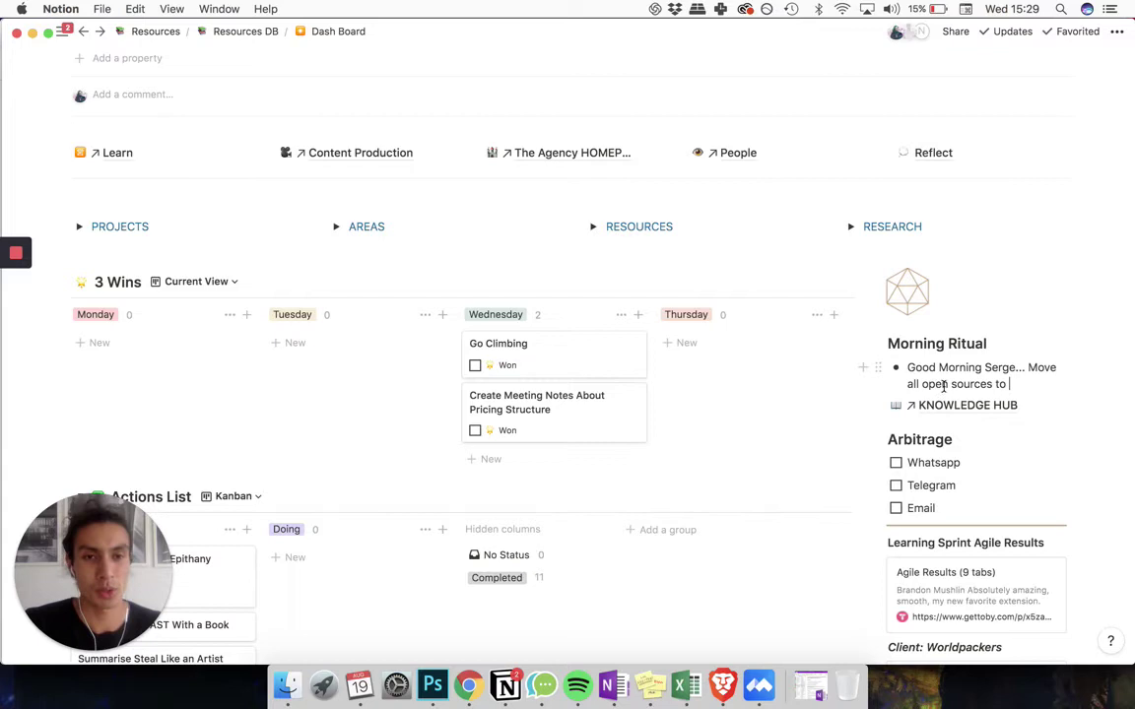
pyautogui.scroll(-3, 949, 380)
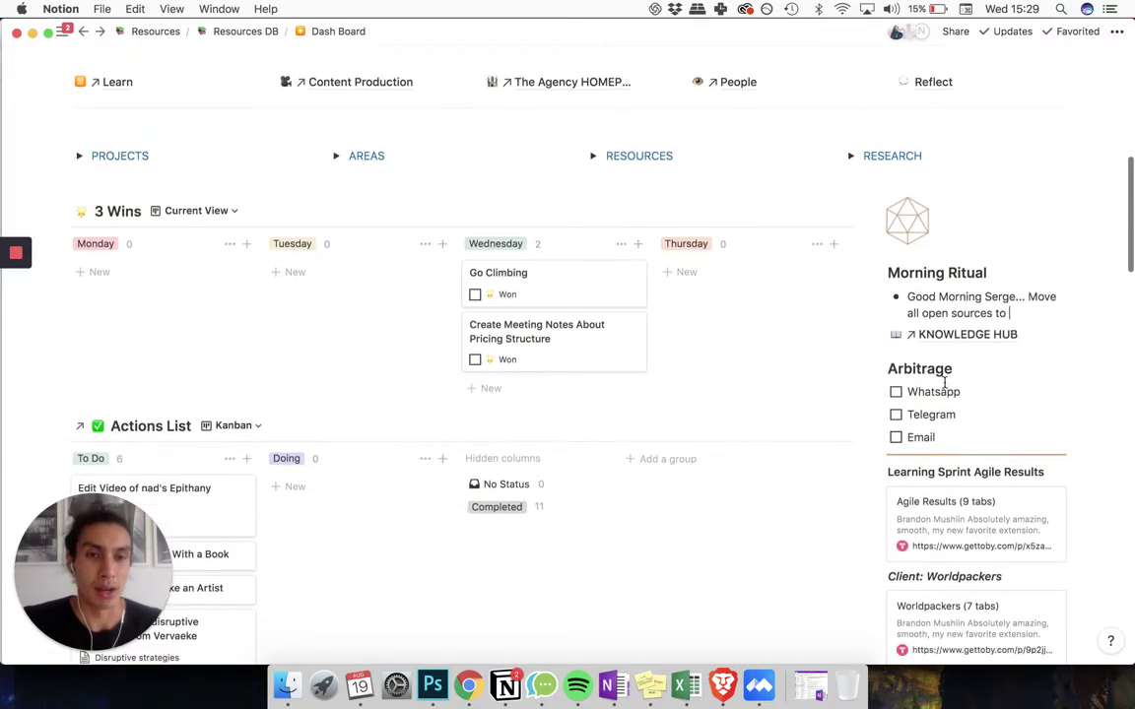
pyautogui.click(892, 368)
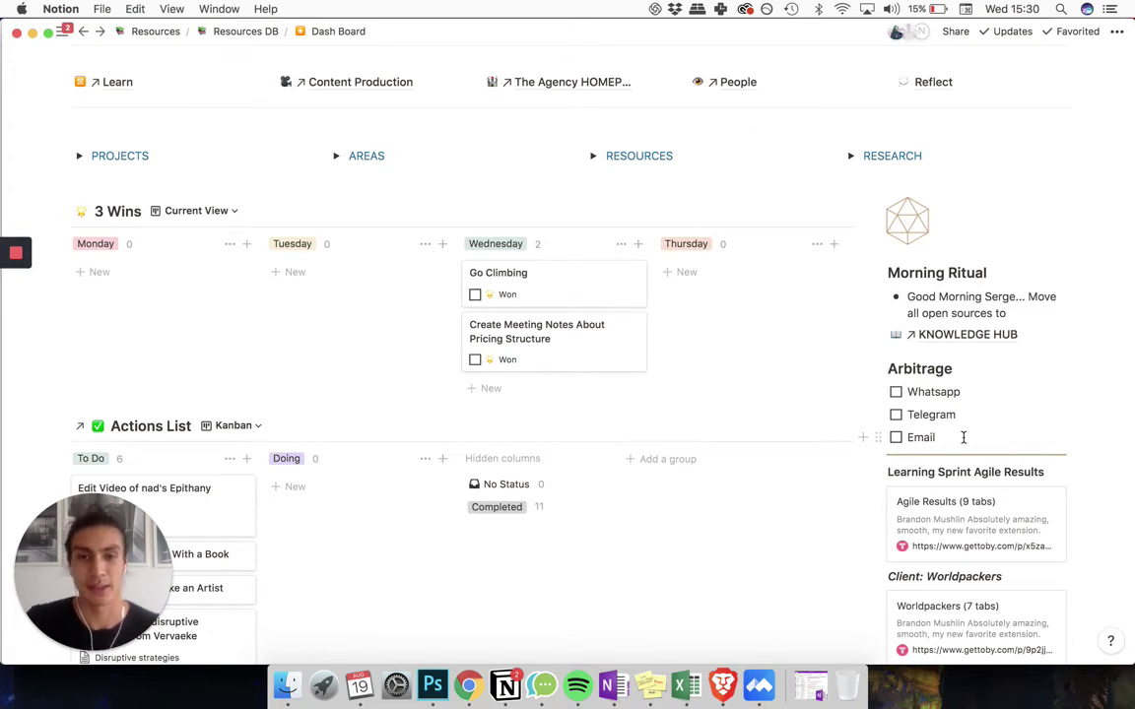
pyautogui.scroll(-3, 963, 437)
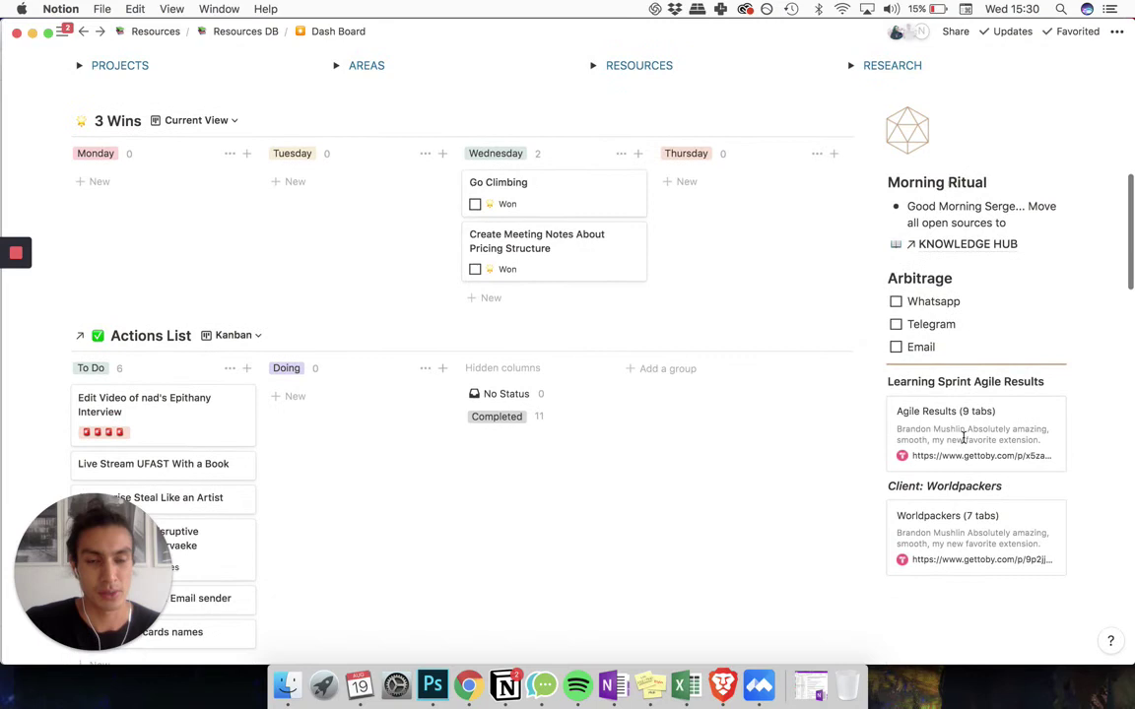
pyautogui.click(970, 380)
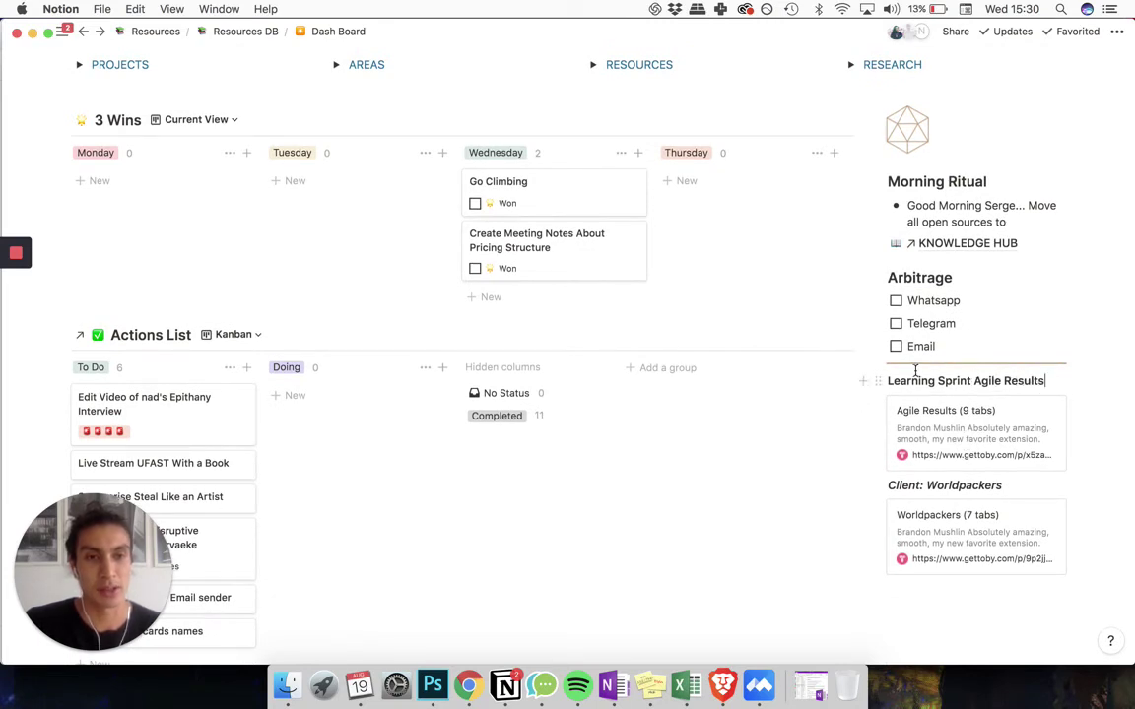
pyautogui.scroll(1, 877, 369)
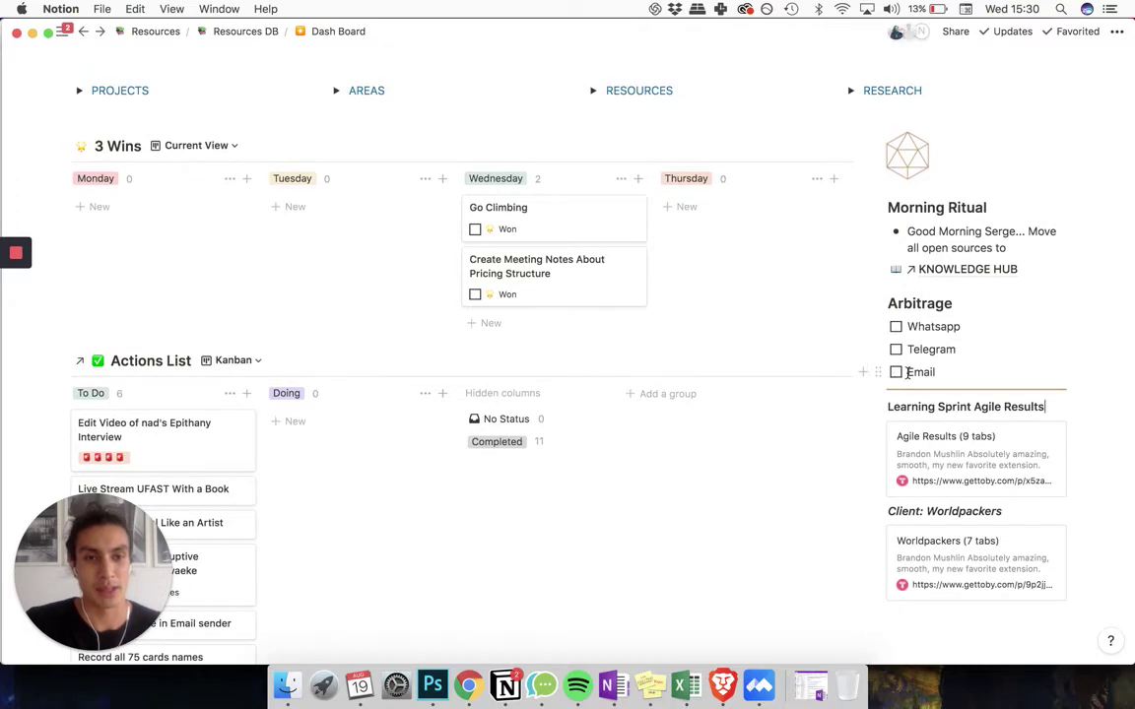
pyautogui.scroll(1, 901, 378)
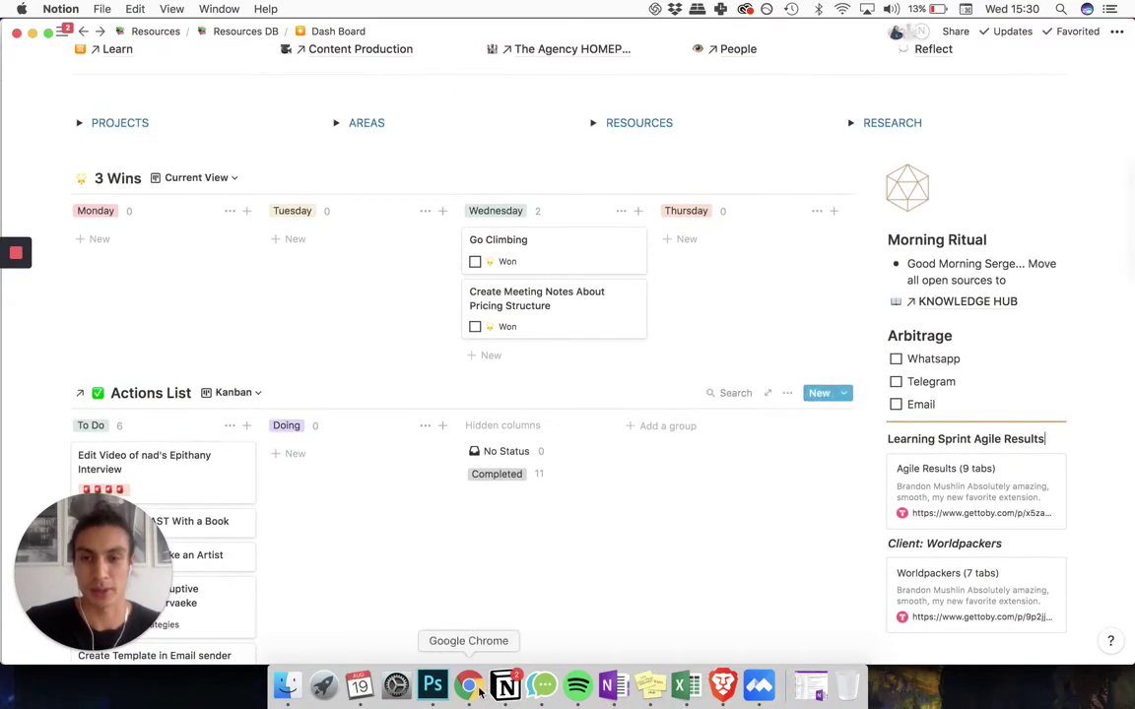
# Switch to Google Chrome and read the headline and description on the Toby home page.
pyautogui.click(476, 693)
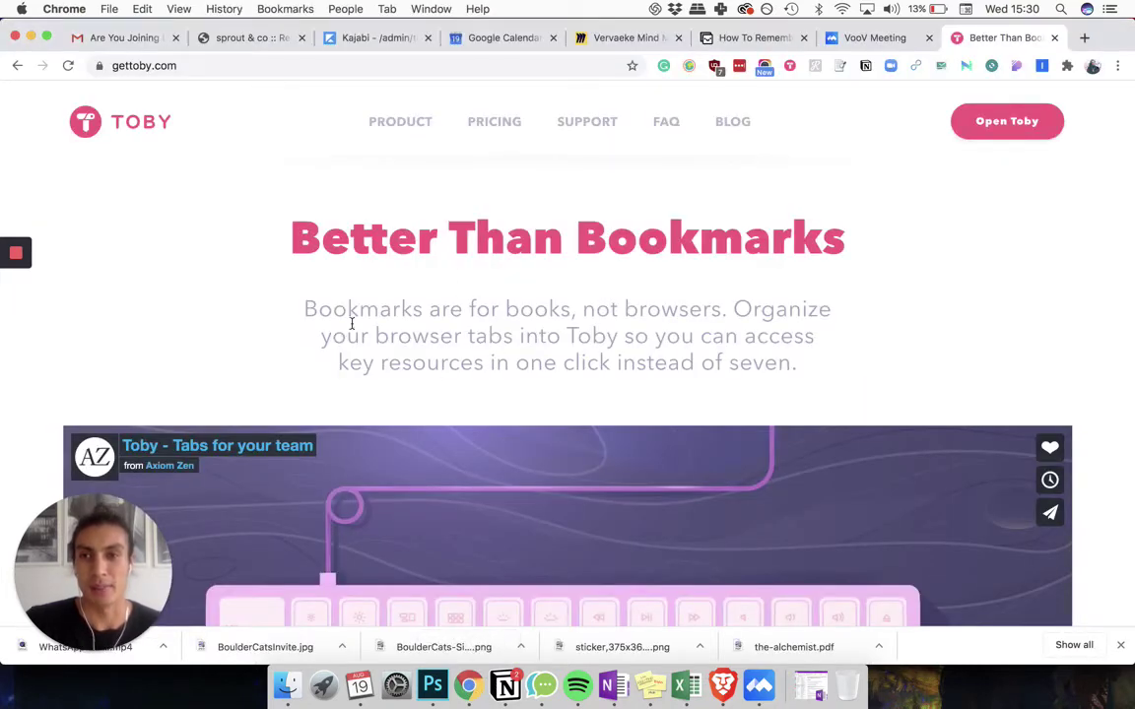
pyautogui.moveTo(289, 252); pyautogui.dragTo(813, 390)
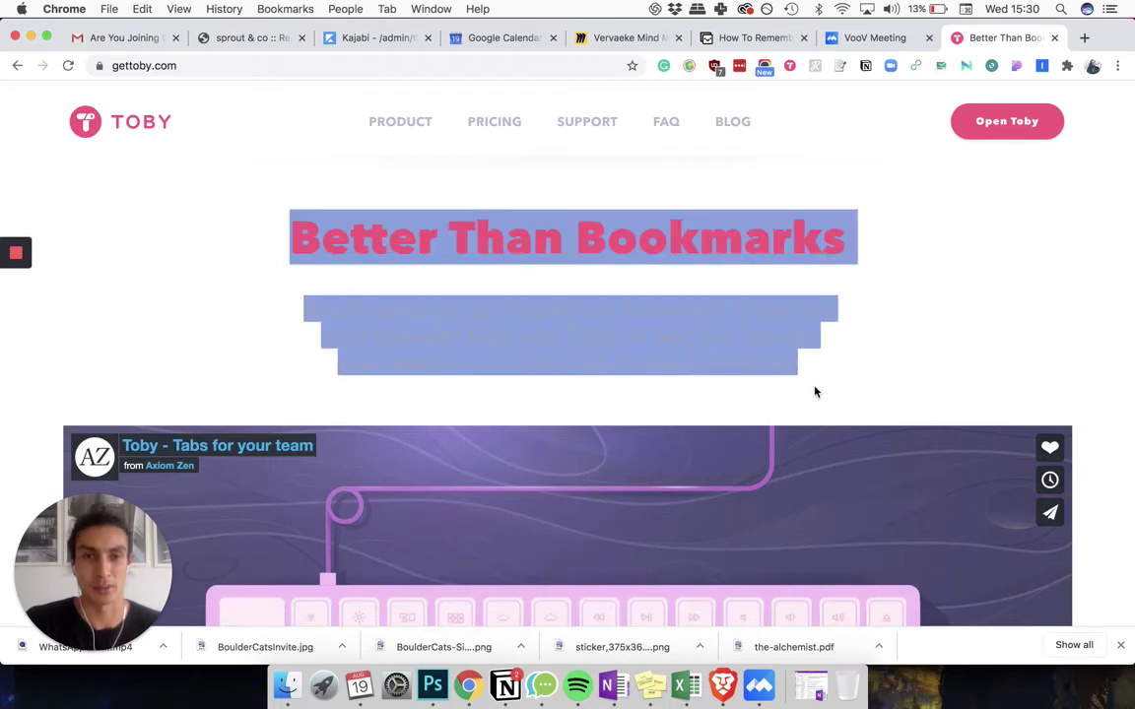
pyautogui.click(812, 390)
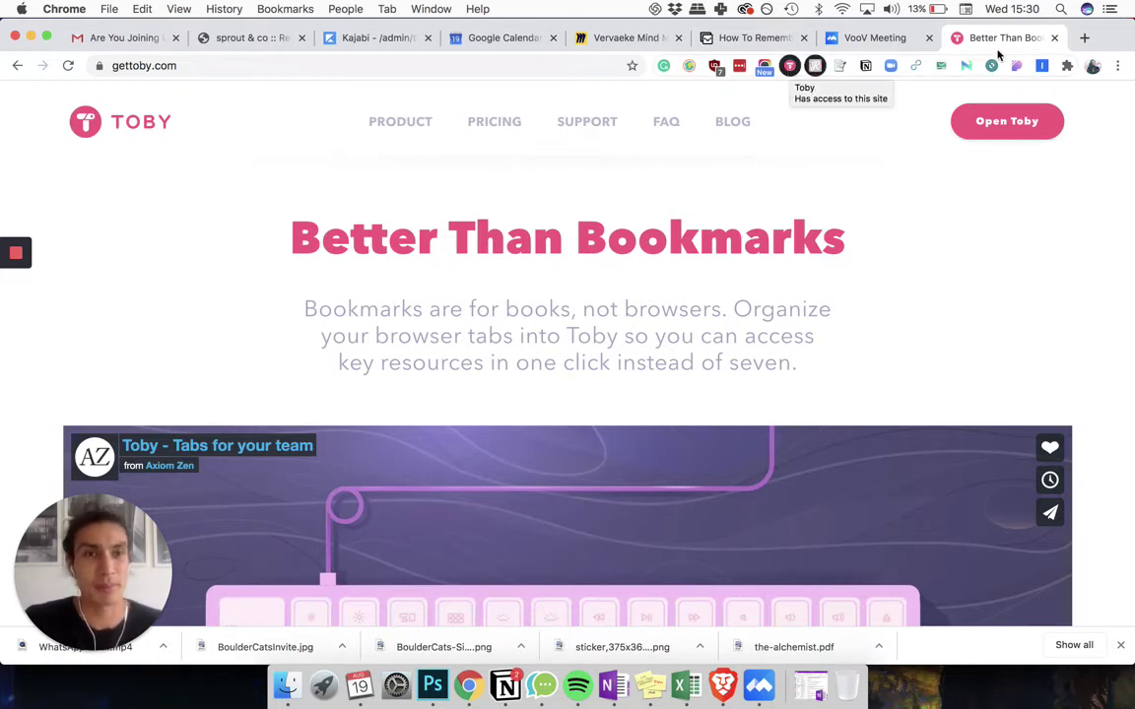
# Open Toby in a new browser tab, dismissing its pinning prompt, and look through the saved tab collections down to Pipedrive Project.
pyautogui.click(1082, 38)
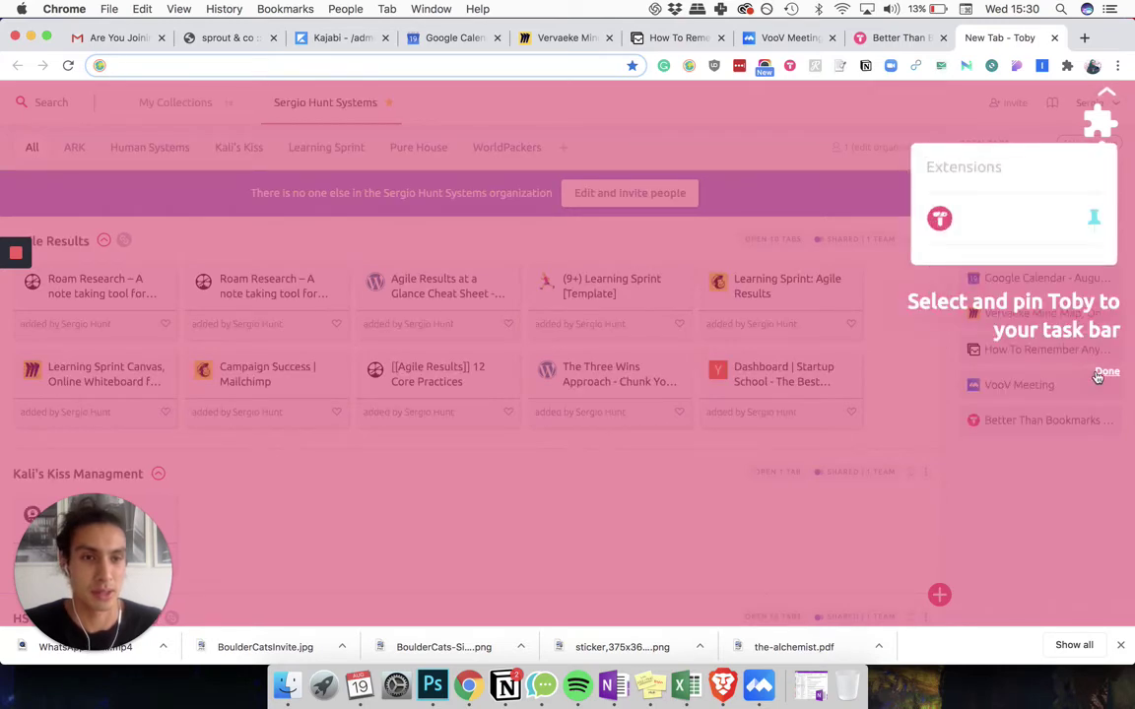
pyautogui.click(1101, 373)
pyautogui.scroll(-3, 608, 362)
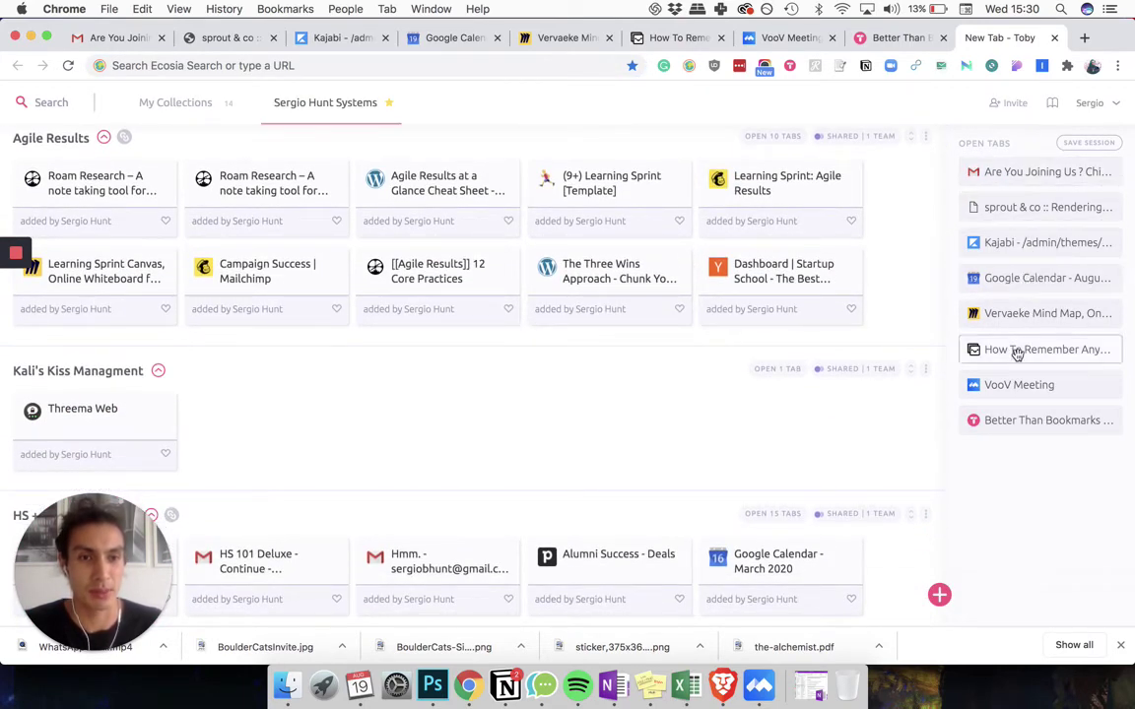
pyautogui.scroll(-2, 893, 408)
pyautogui.scroll(-8, 893, 407)
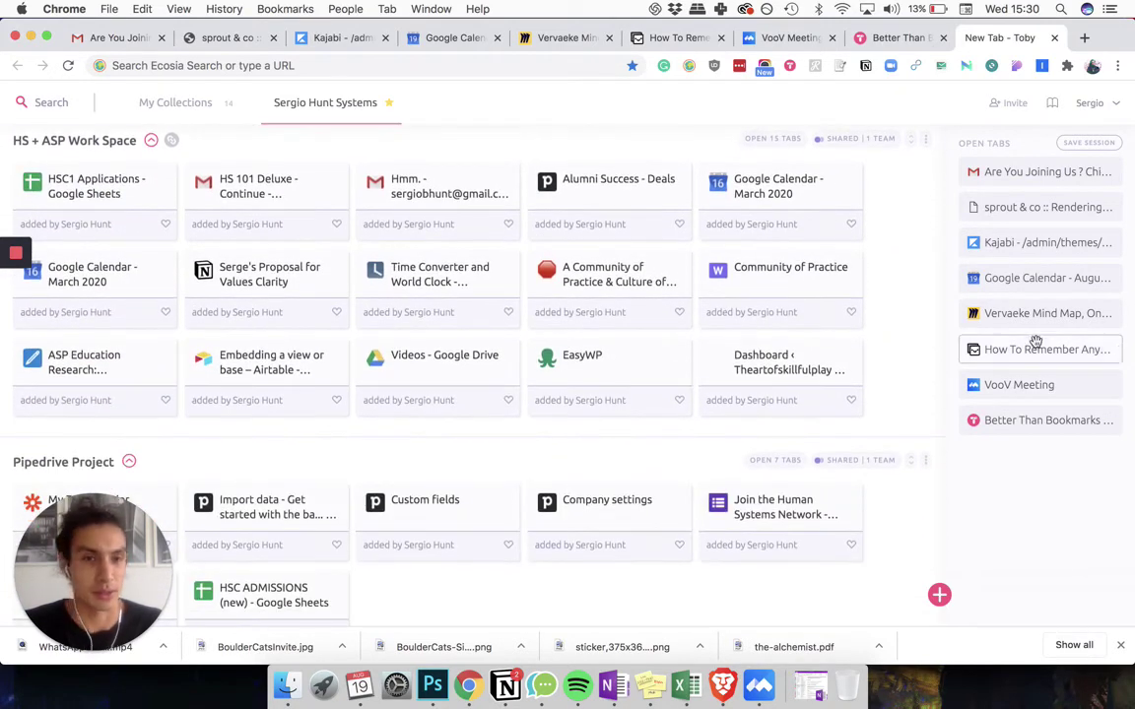
pyautogui.moveTo(1027, 357)
pyautogui.mouseDown()
pyautogui.moveTo(908, 325)
pyautogui.moveTo(704, 497)
pyautogui.moveTo(755, 564)
pyautogui.moveTo(689, 552)
pyautogui.moveTo(1015, 334)
pyautogui.moveTo(1019, 343)
pyautogui.mouseUp()
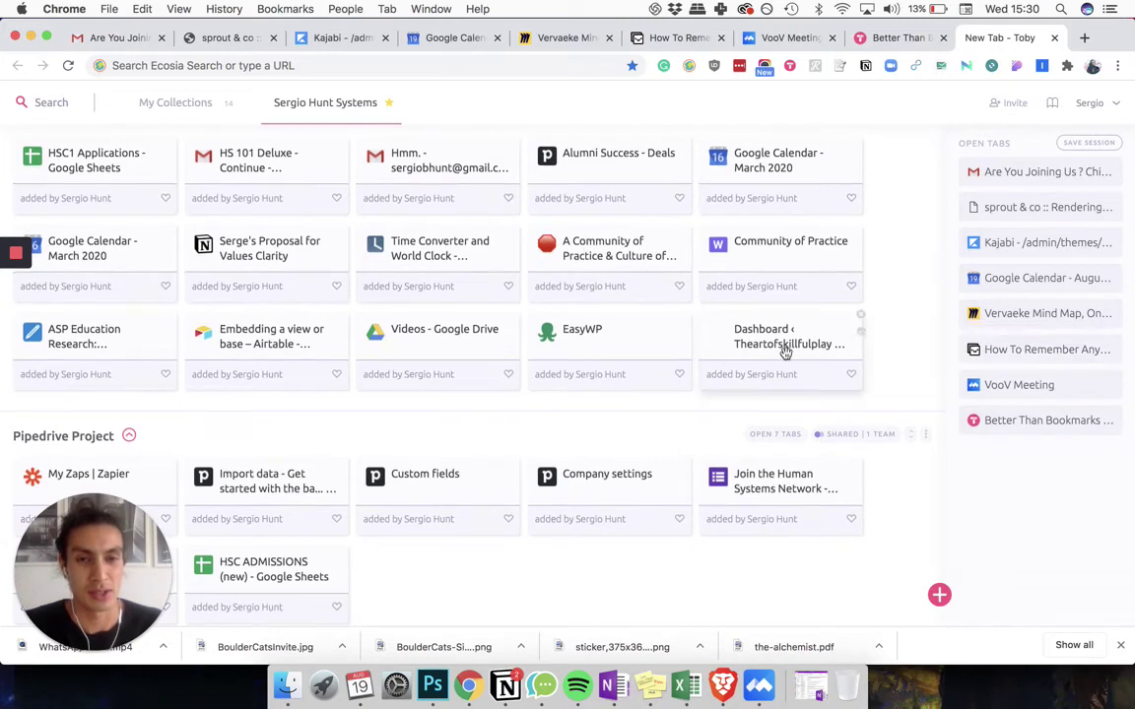
pyautogui.scroll(-1, 704, 433)
pyautogui.scroll(-3, 704, 433)
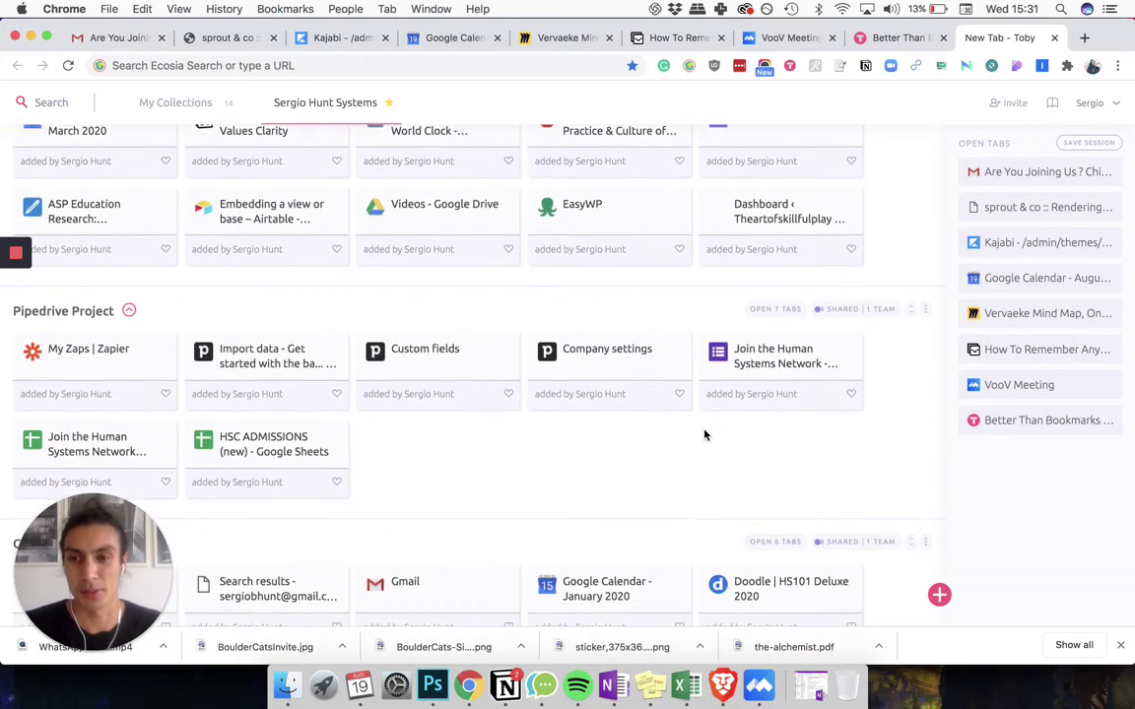
# Open the public share link of the Agile Results collection from its sharing settings and select the shared page's web address.
pyautogui.scroll(12, 704, 433)
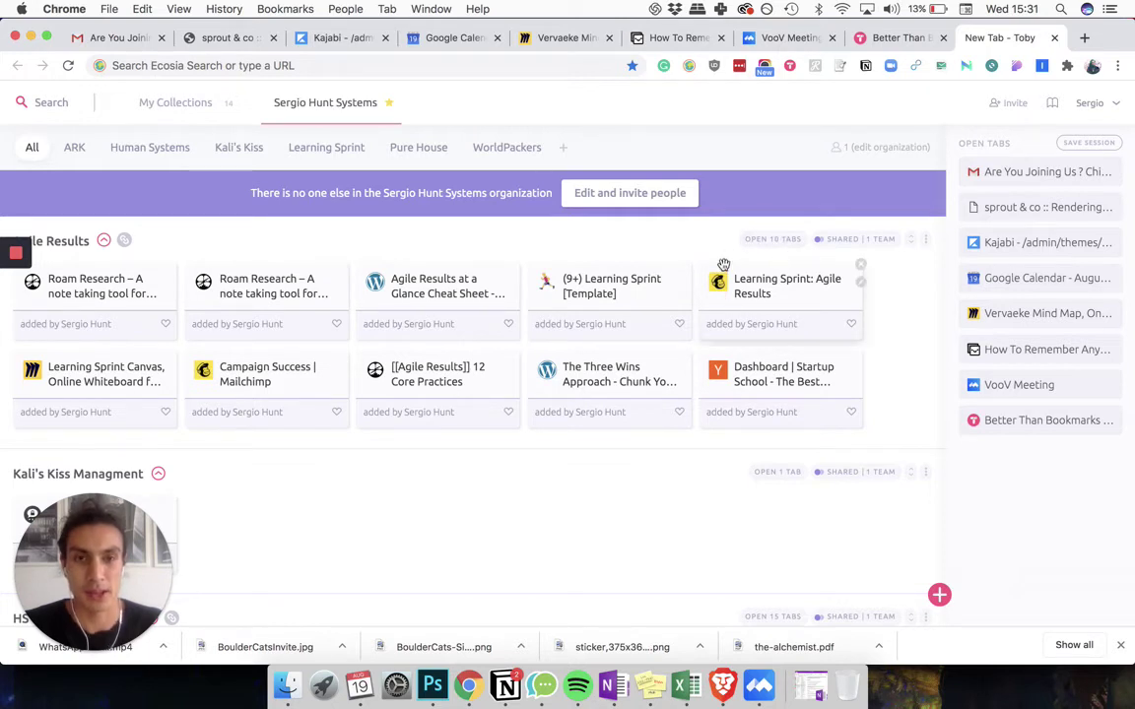
pyautogui.click(848, 240)
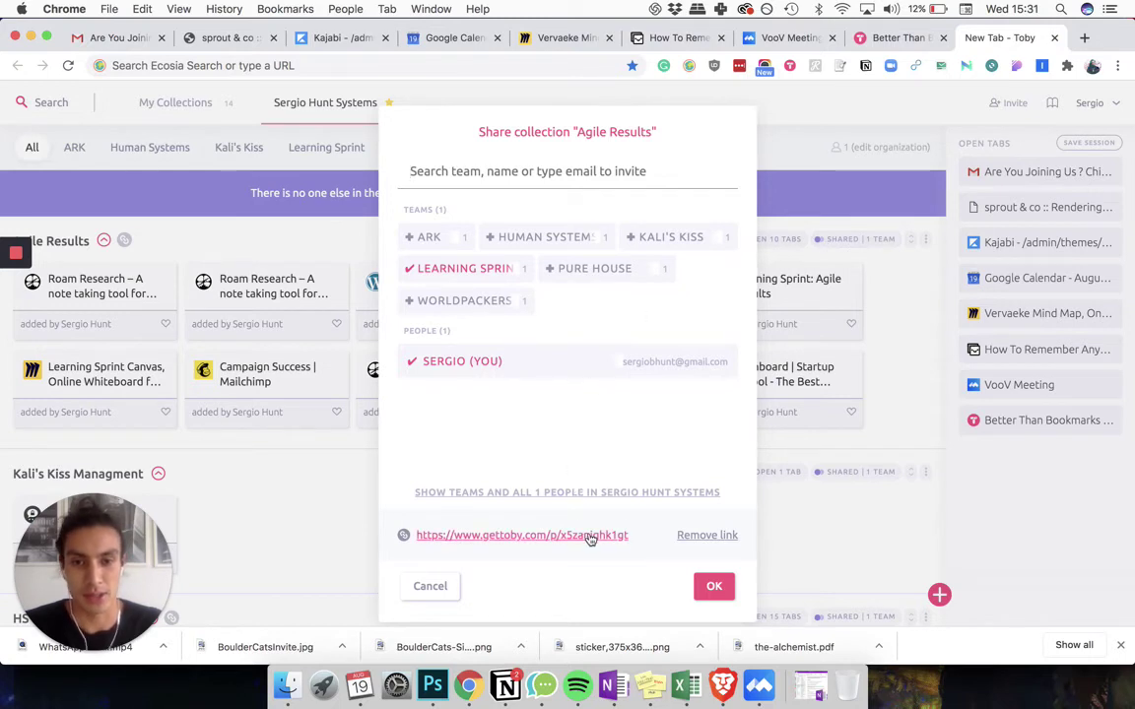
pyautogui.click(520, 537)
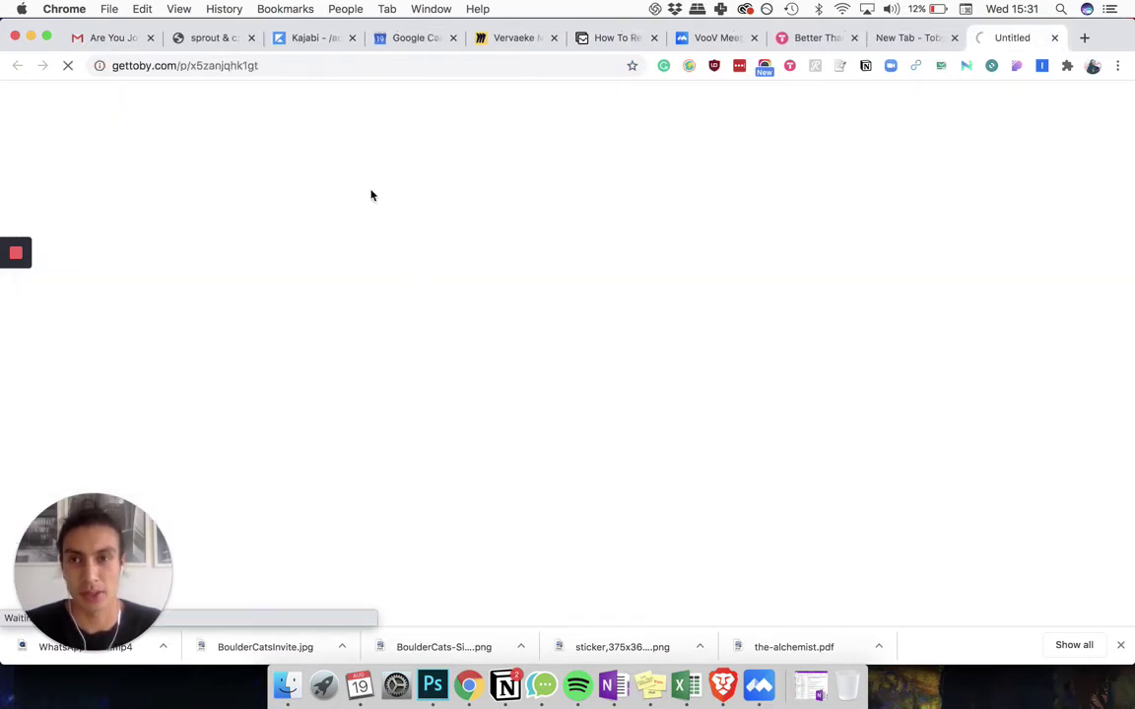
pyautogui.click(223, 66)
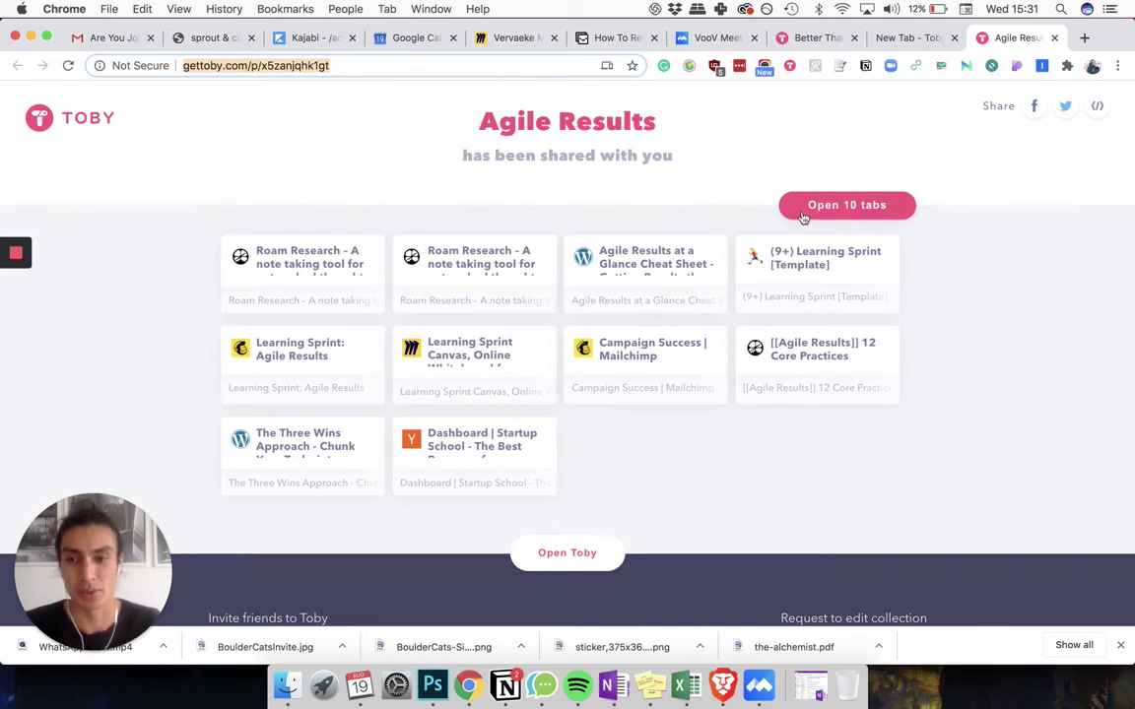
# Switch to Notion, follow the Agile Results bookmark under Learning Sprint Agile Results, and open all 10 tabs of the shared collection.
pyautogui.click(506, 685)
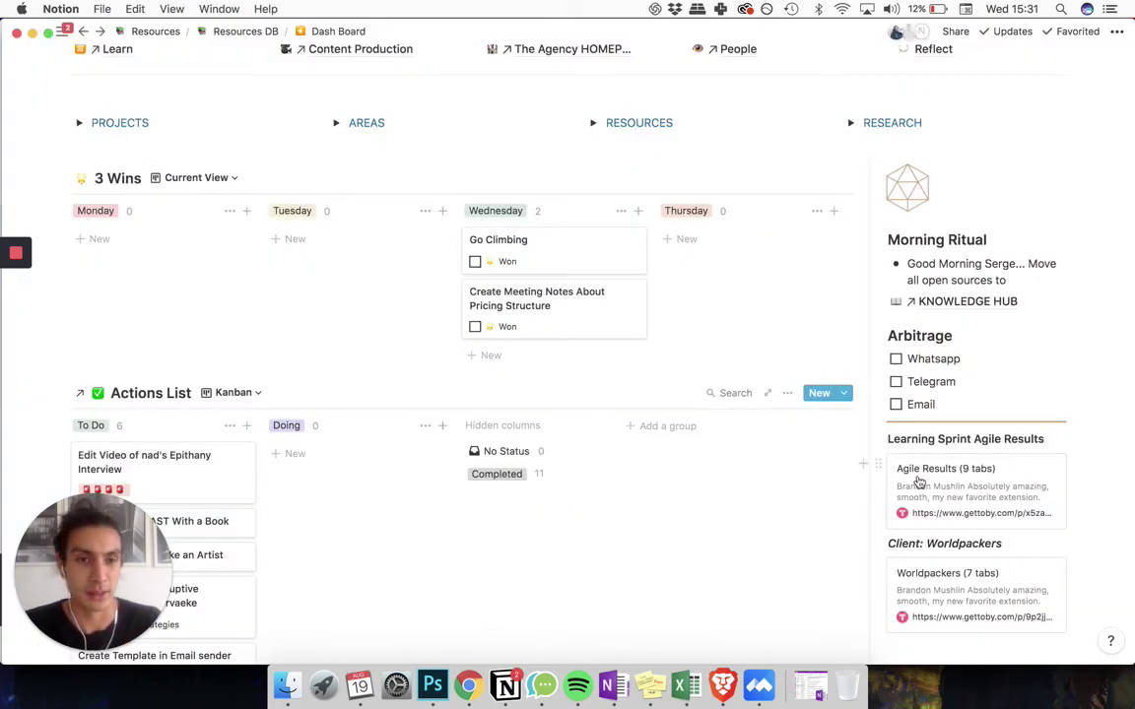
pyautogui.scroll(-3, 886, 463)
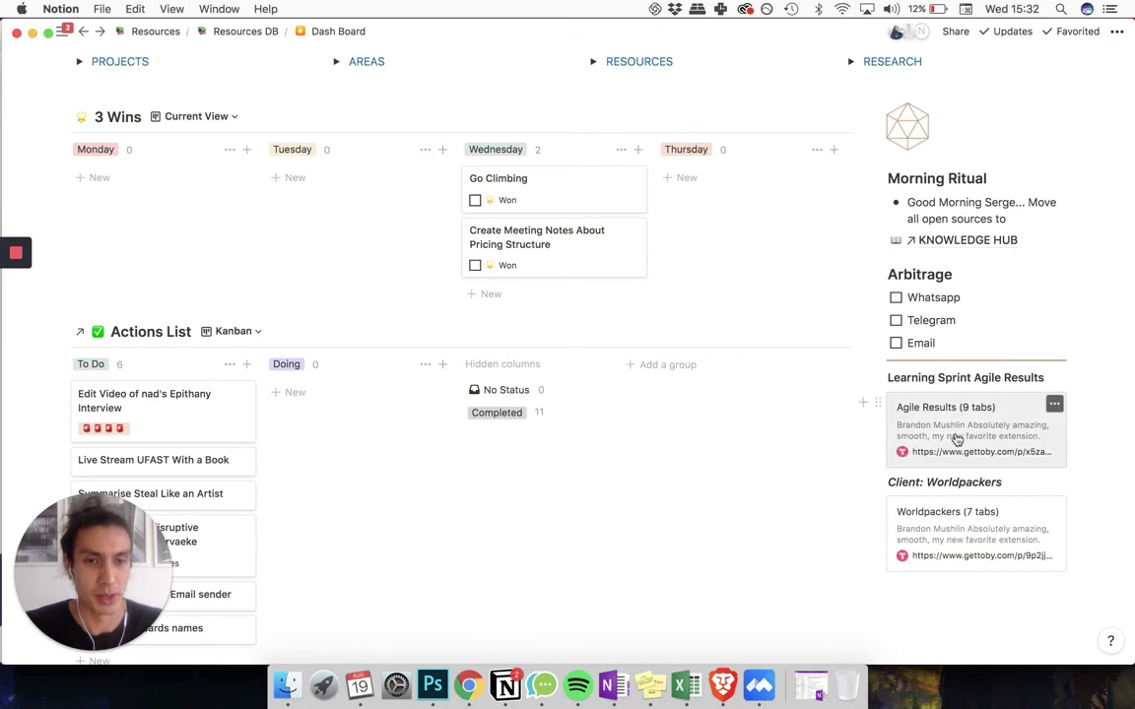
pyautogui.click(941, 431)
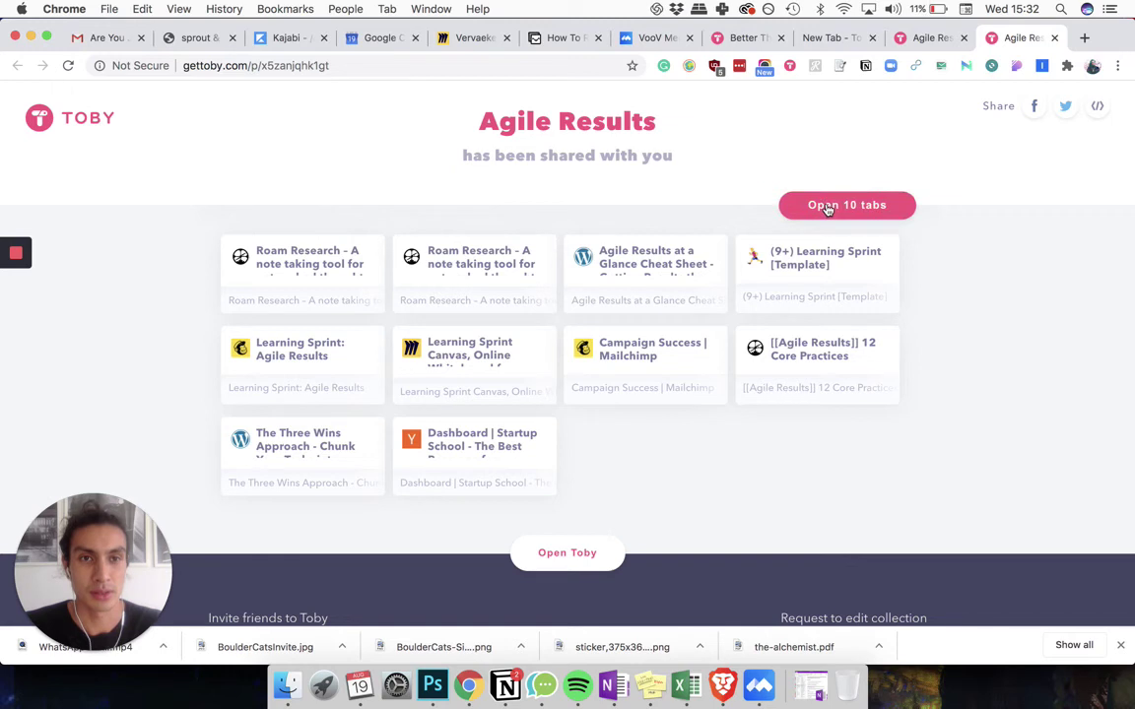
pyautogui.click(827, 208)
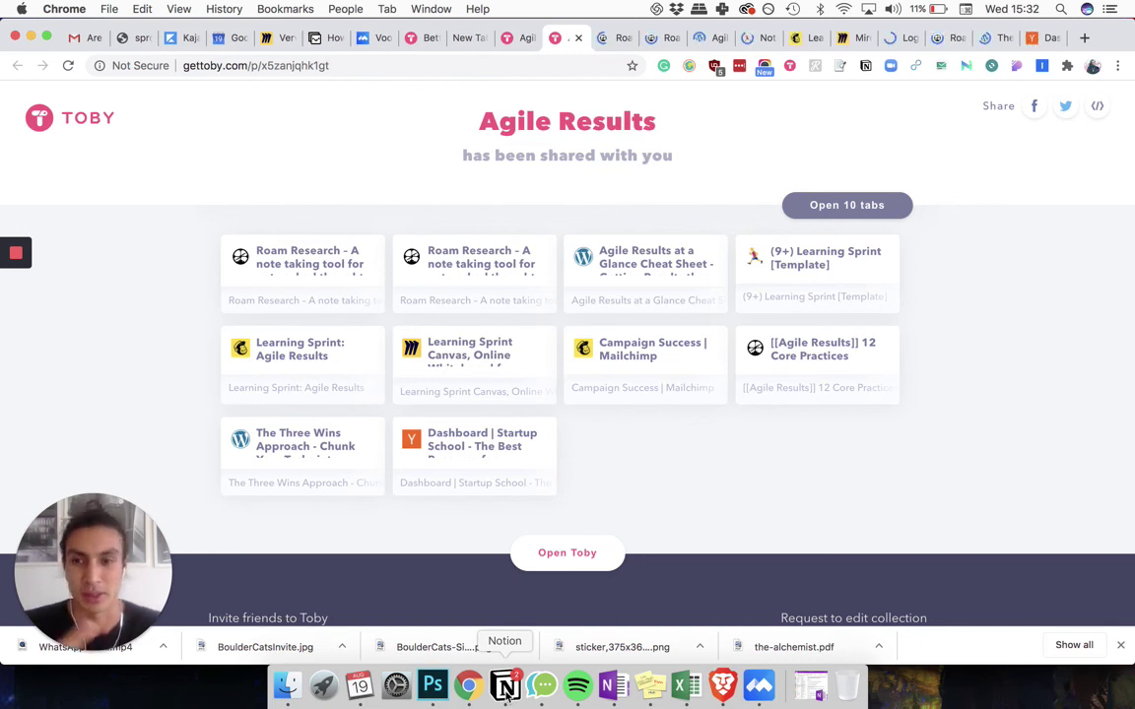
# Return to Notion and review the dashboard from the Actions List and 3 Wins boards up to the page title and cover.
pyautogui.click(505, 690)
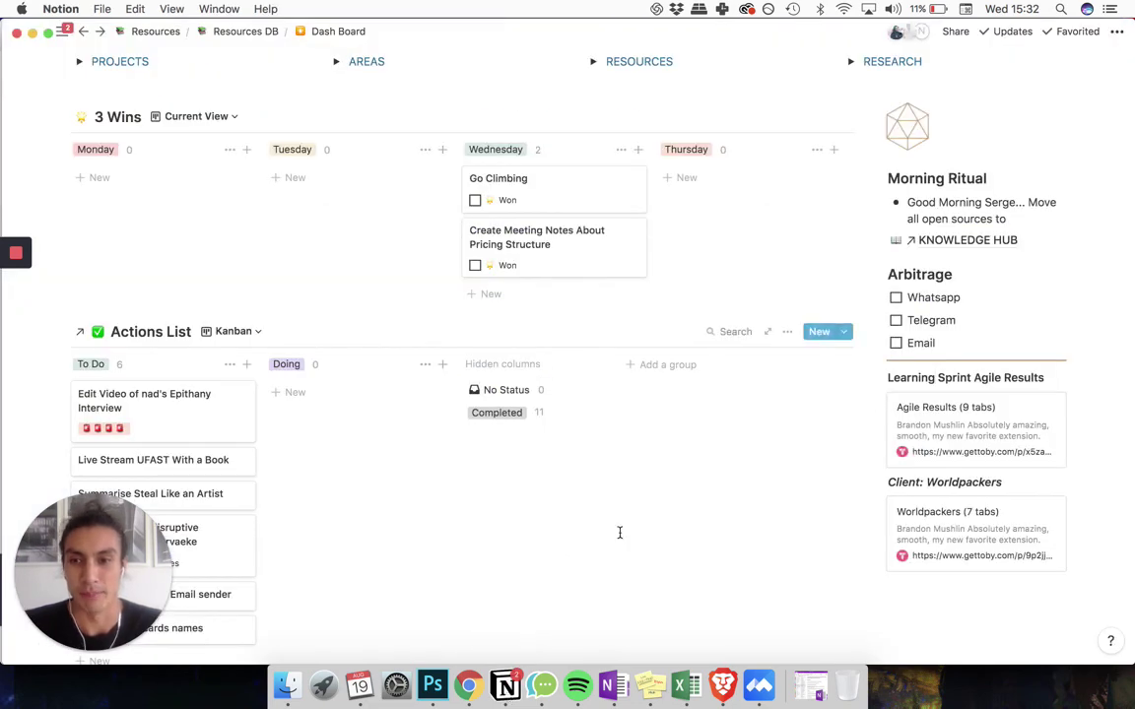
pyautogui.scroll(-2, 618, 532)
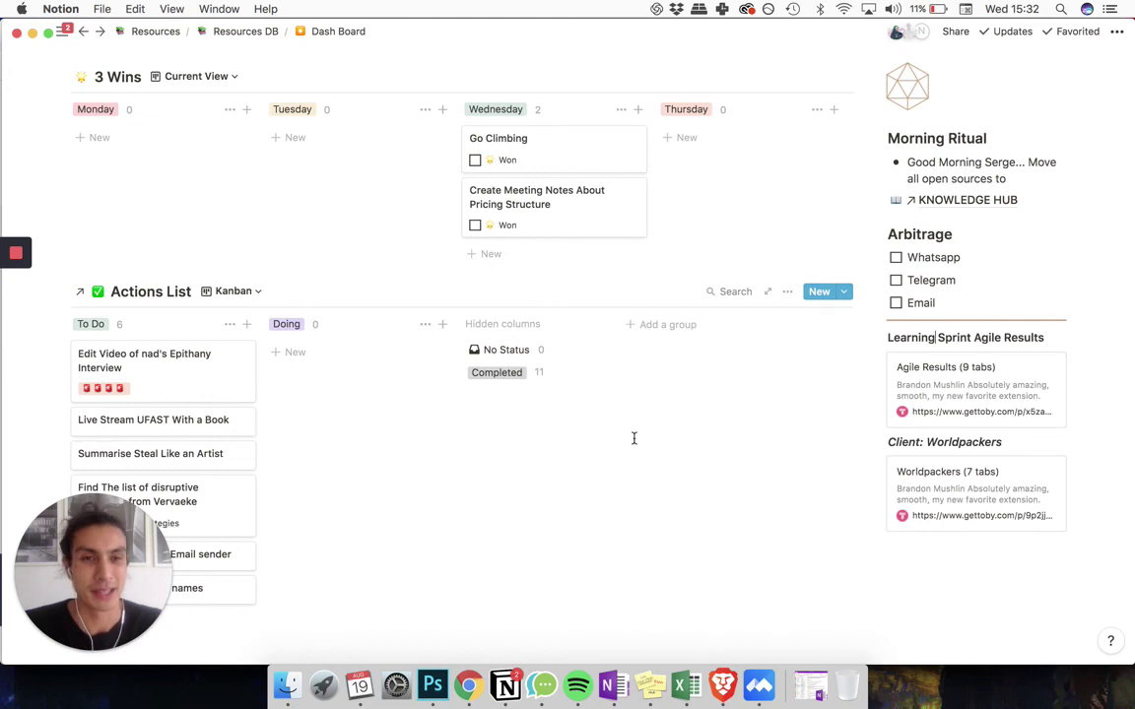
pyautogui.scroll(3, 633, 435)
pyautogui.scroll(5, 633, 437)
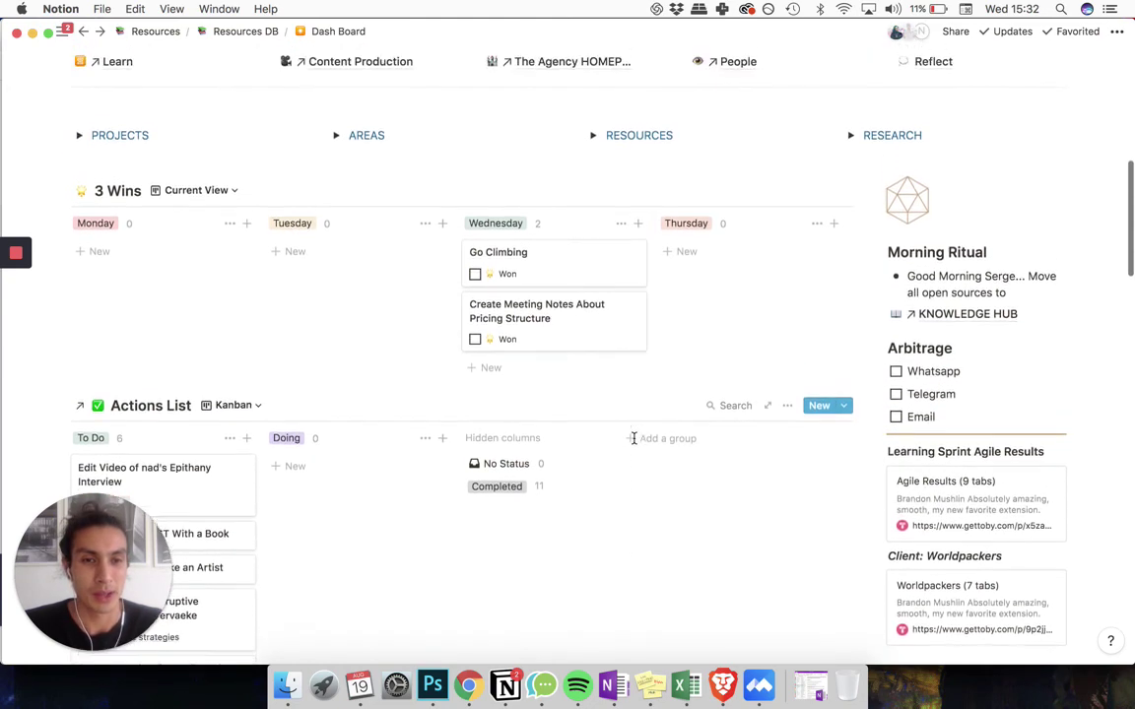
pyautogui.scroll(3, 635, 446)
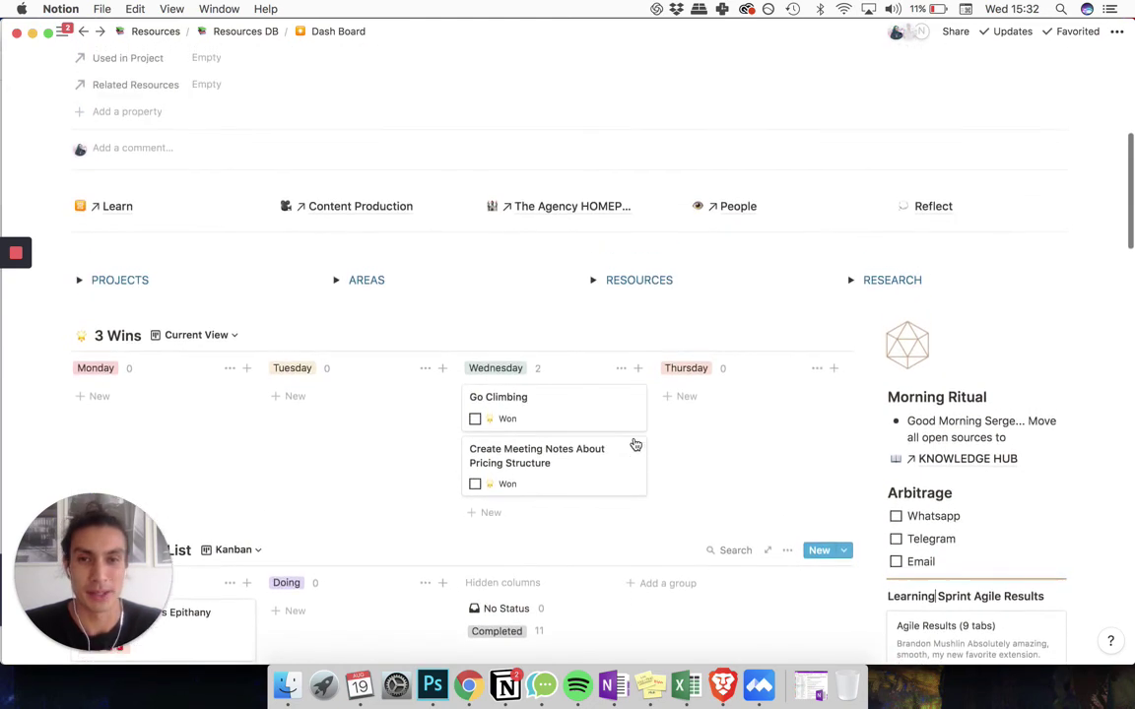
pyautogui.scroll(-2, 635, 445)
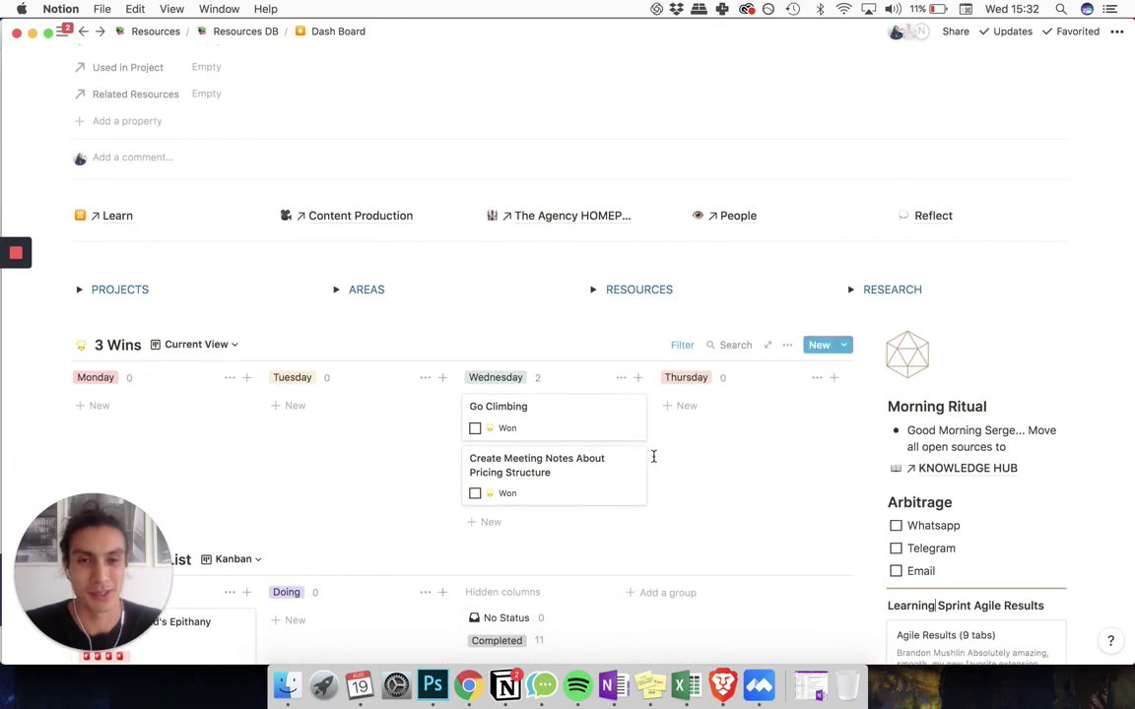
pyautogui.scroll(-3, 653, 456)
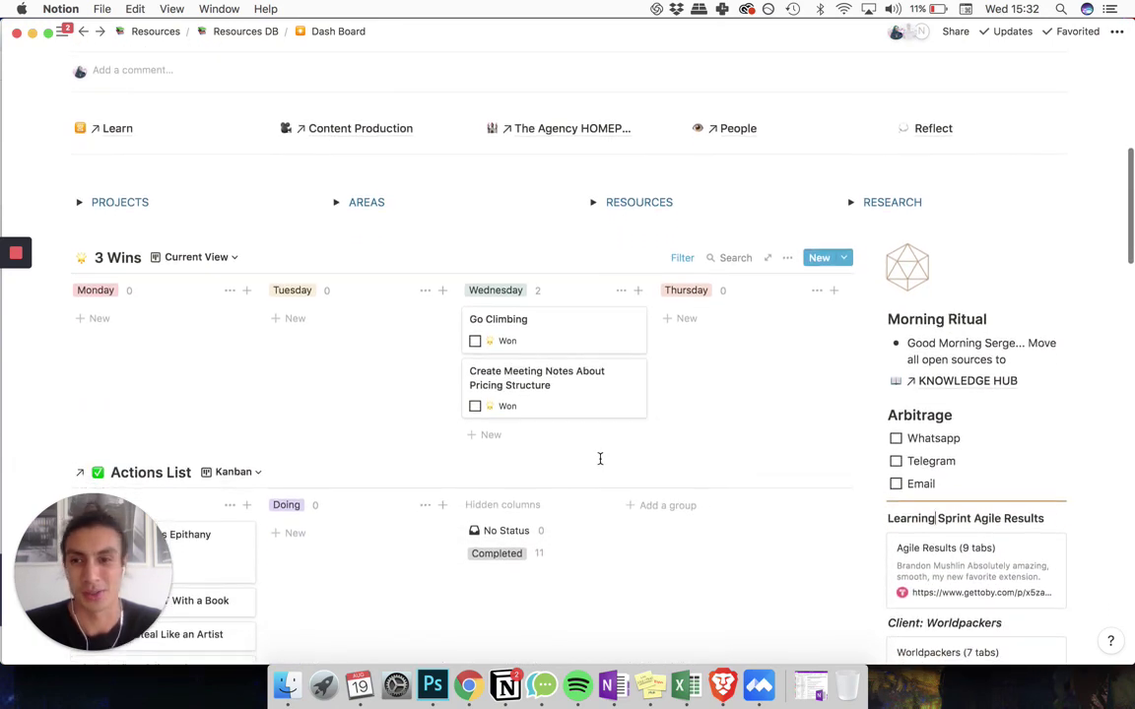
pyautogui.scroll(5, 600, 458)
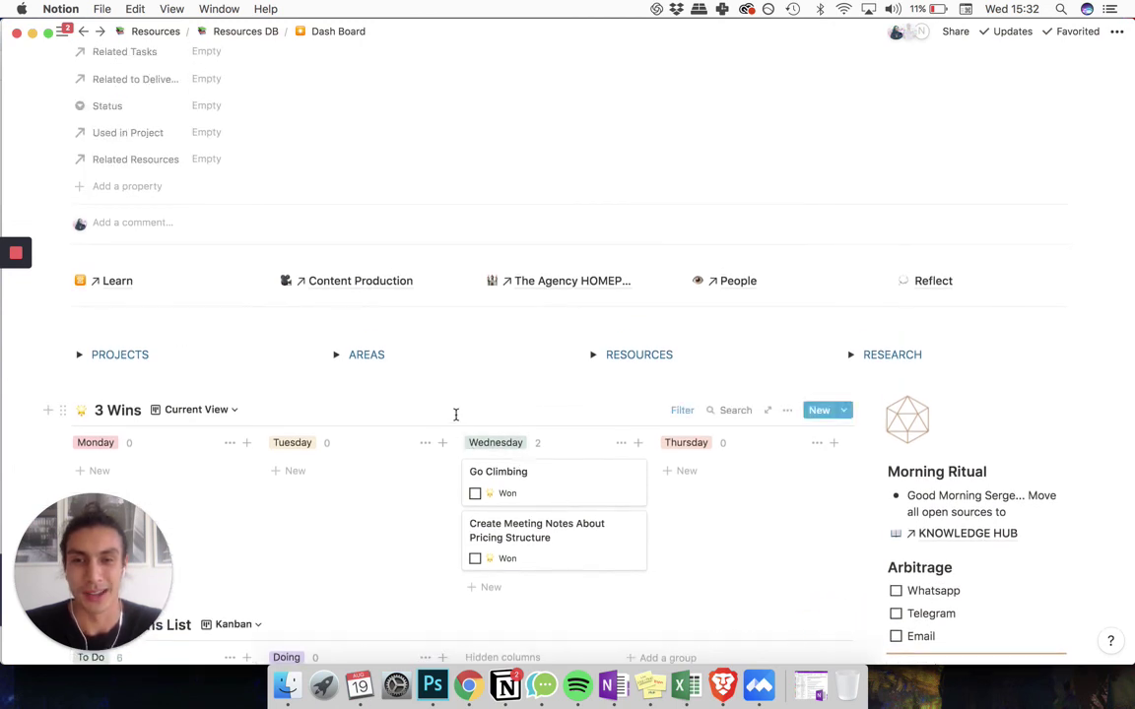
pyautogui.scroll(1, 456, 414)
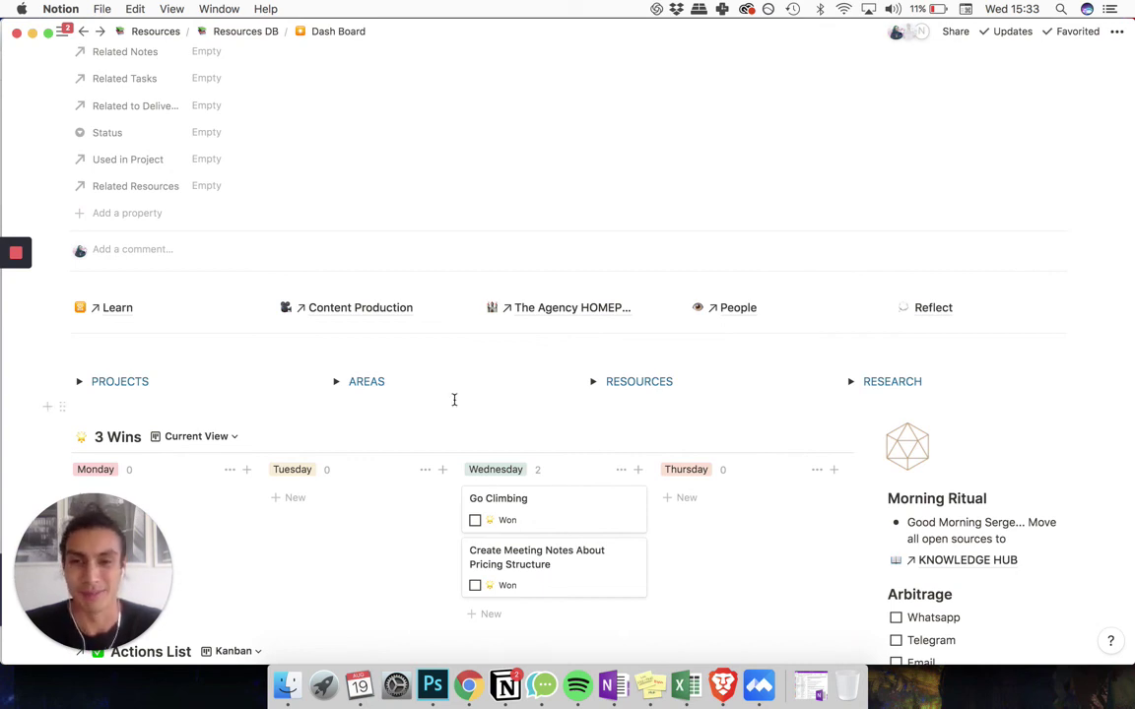
pyautogui.scroll(5, 455, 391)
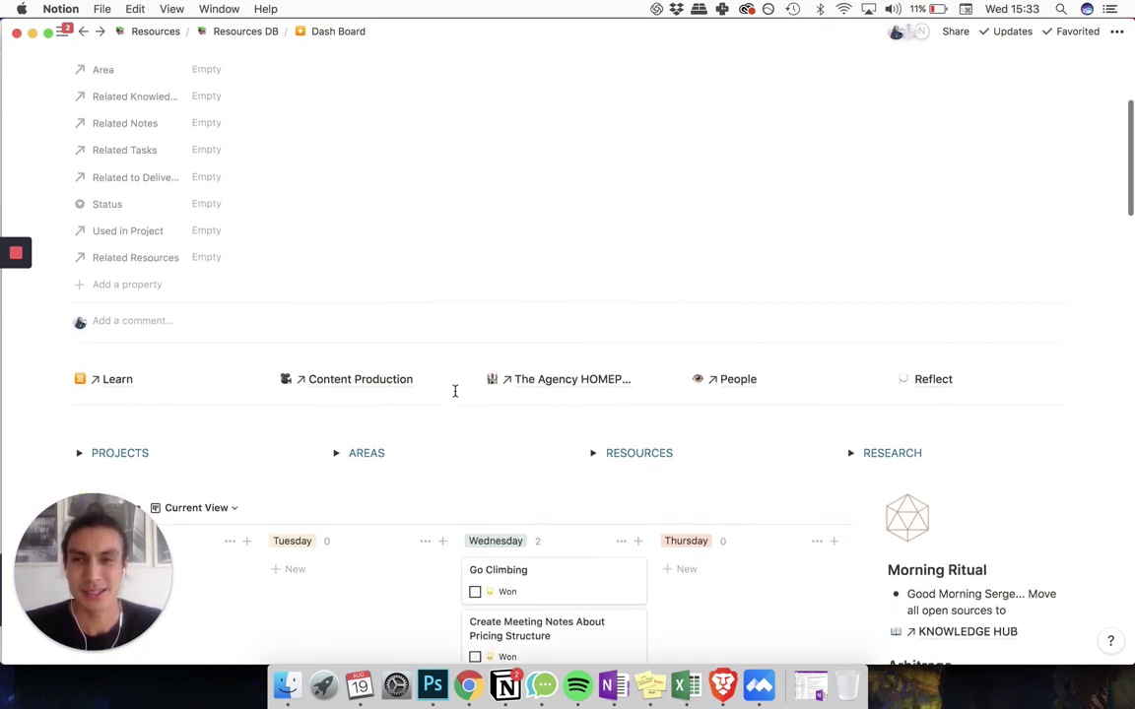
pyautogui.scroll(2, 455, 390)
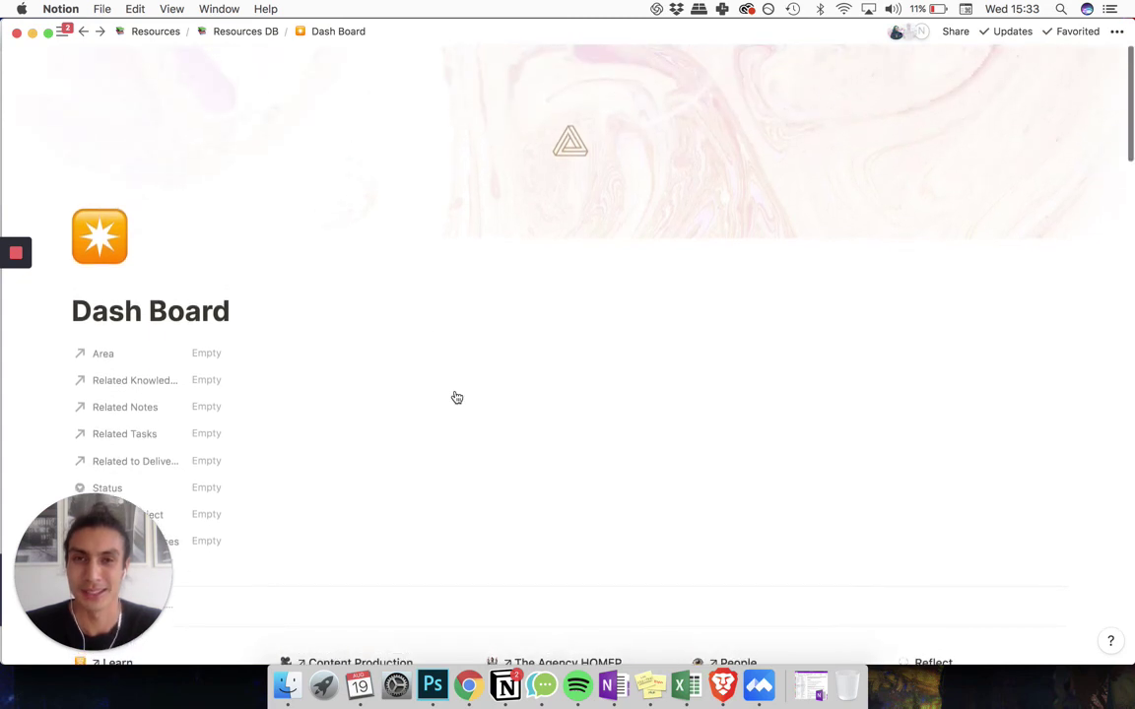